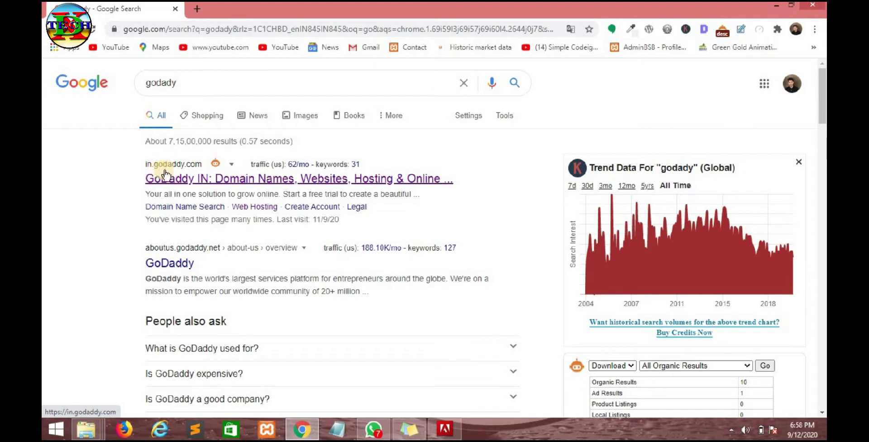
- Open the GoDaddy India result (in.godaddy.com) from the Google results for 'godady'
left_click(202, 181)
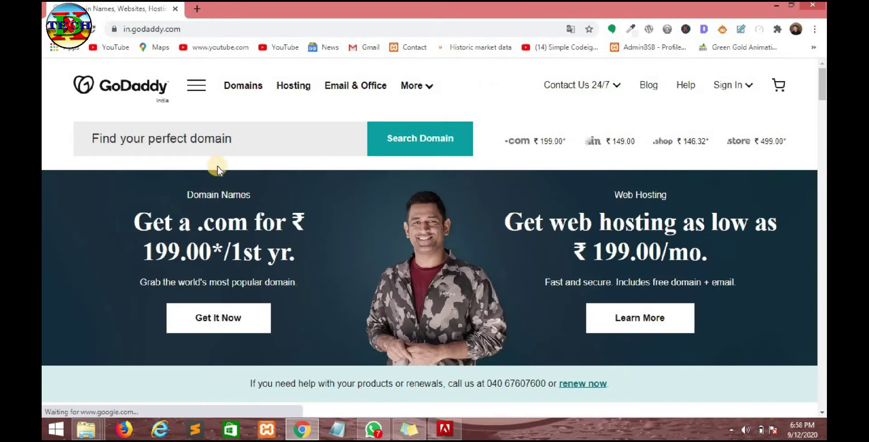
- Select the domain search field once the in.godaddy.com home page has loaded
left_click(197, 138)
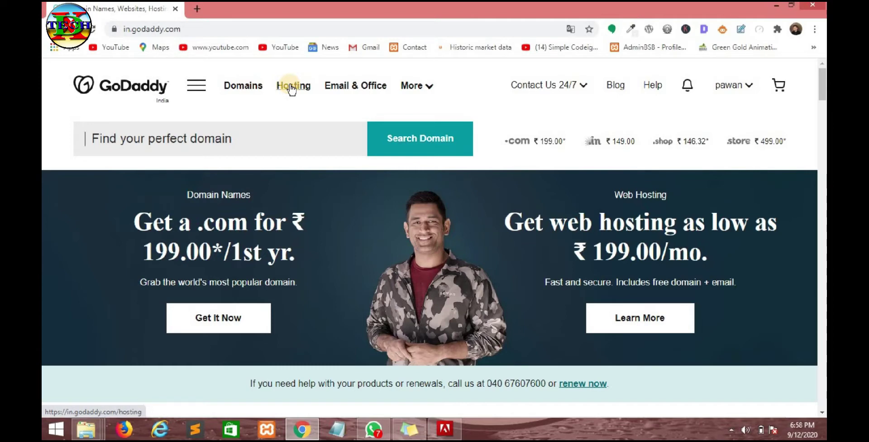
- Go to the Hosting page and review the six plan prices, from ₹99.00 to ₹8,839.00/mo
left_click(291, 87)
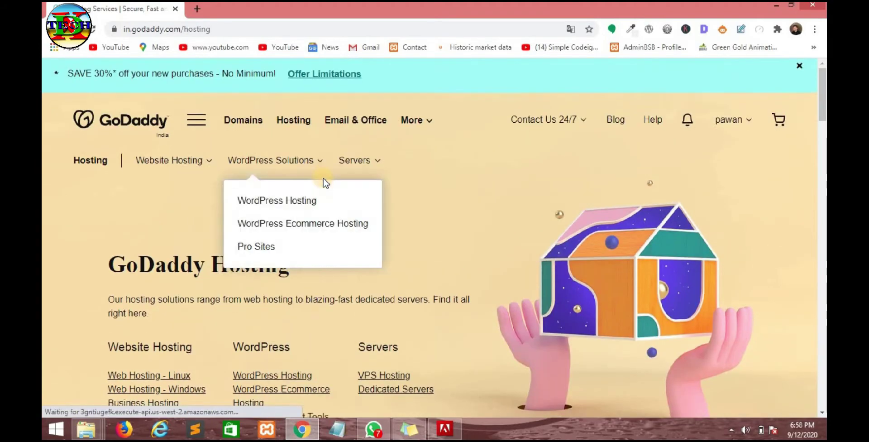
scroll(323, 179, "down", 5)
scroll(323, 178, "down", 5)
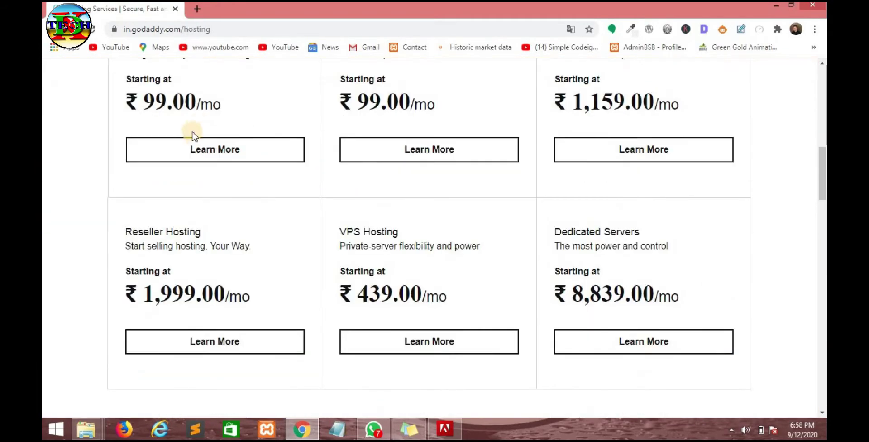
scroll(187, 174, "up", 3)
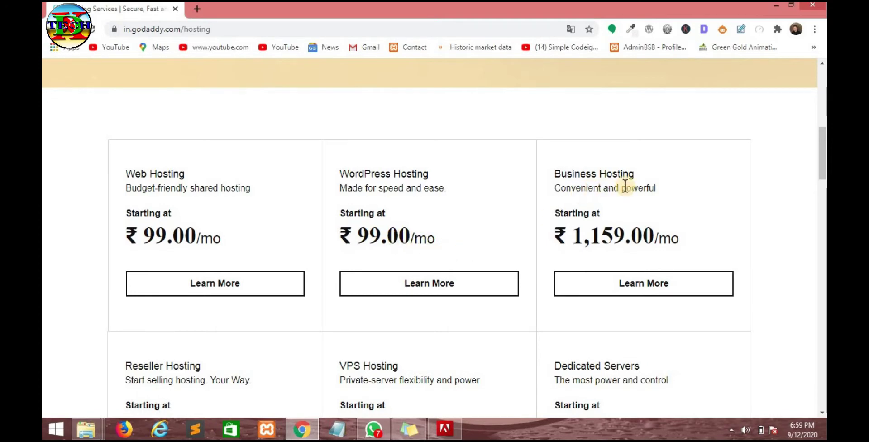
scroll(360, 235, "down", 3)
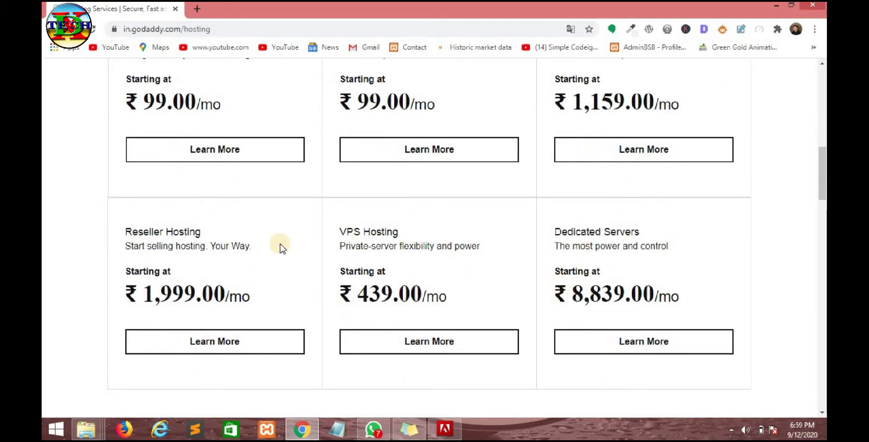
scroll(281, 247, "up", 3)
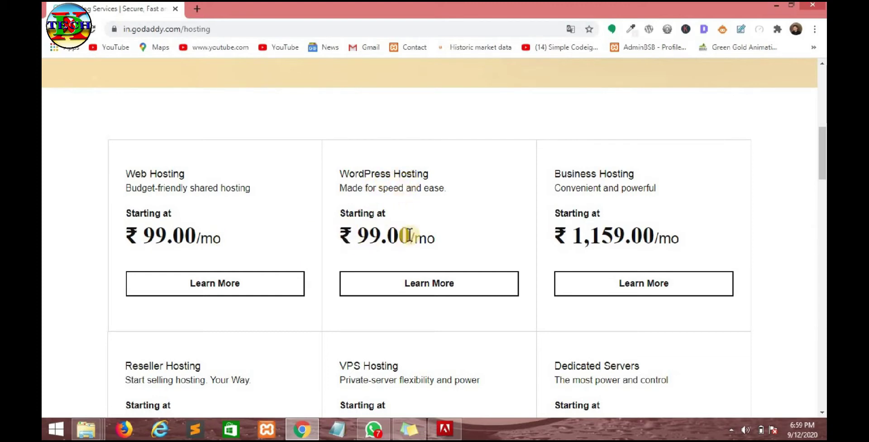
left_click_drag(435, 236, 347, 237)
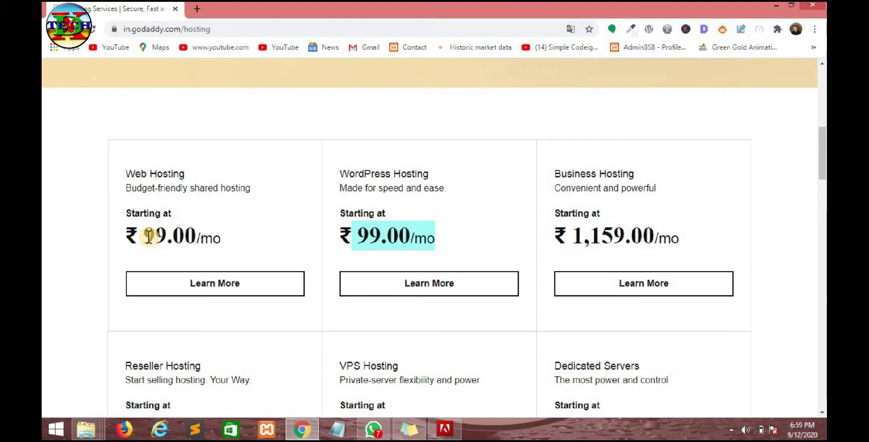
left_click_drag(144, 233, 164, 232)
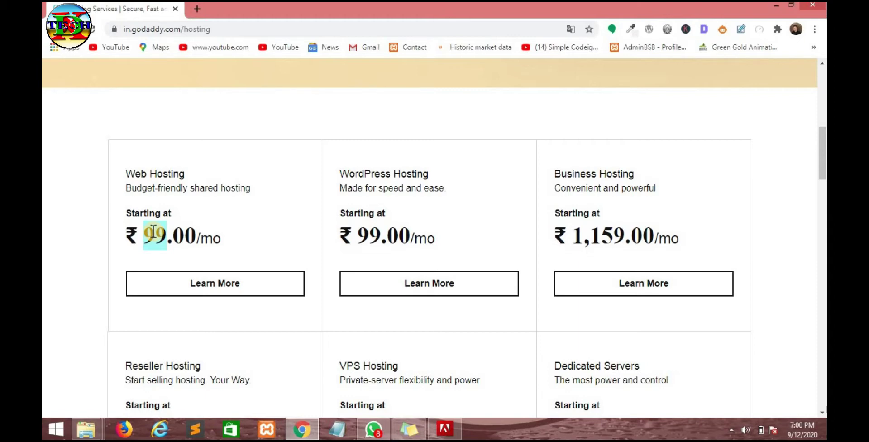
scroll(241, 245, "down", 6)
scroll(240, 243, "up", 5)
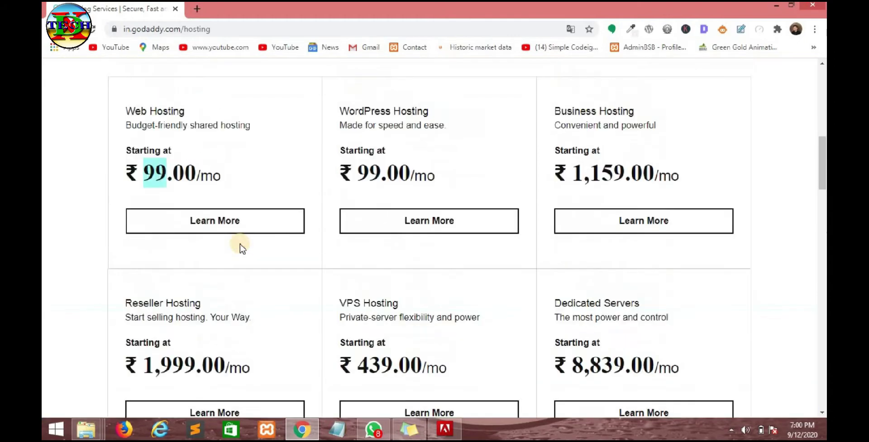
scroll(240, 244, "up", 1)
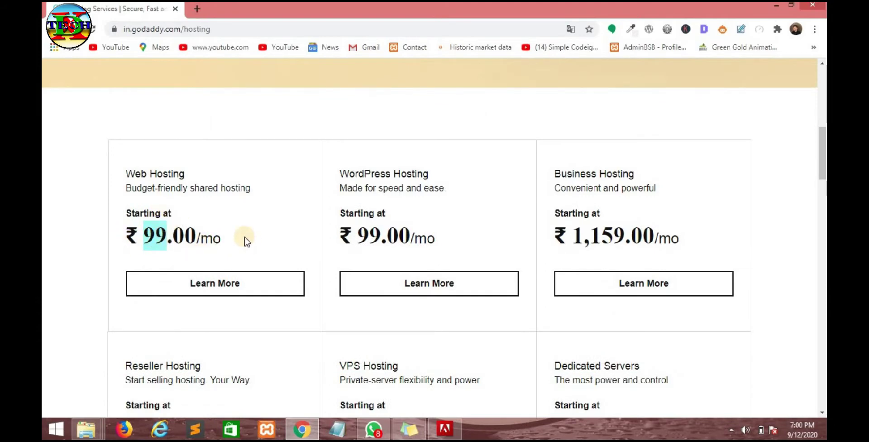
left_click_drag(220, 239, 117, 176)
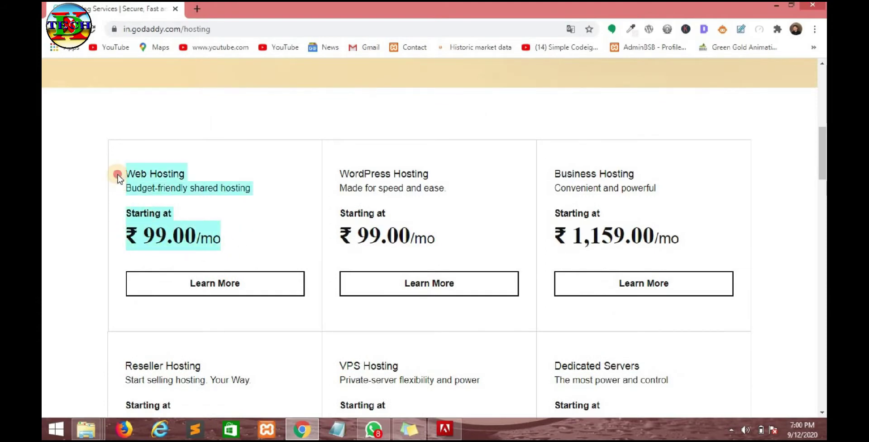
- Open Web Hosting and compare Starter ₹99, Economy ₹199, Deluxe ₹299 and Ultimate ₹449 per month
left_click(241, 254)
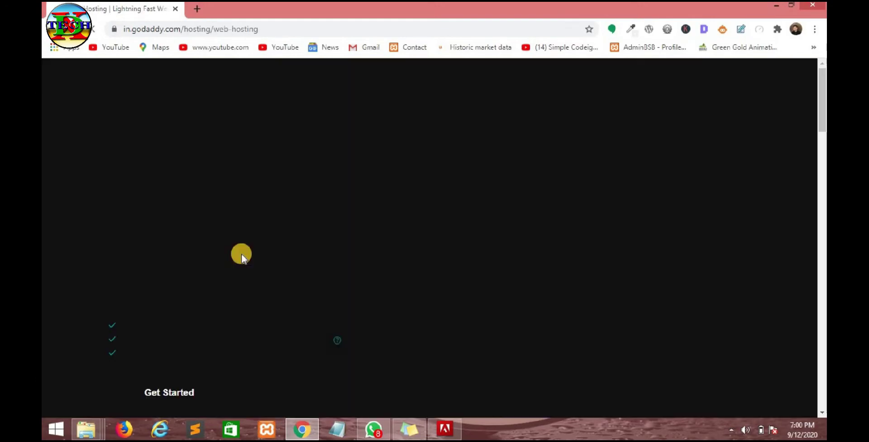
scroll(349, 178, "down", 10)
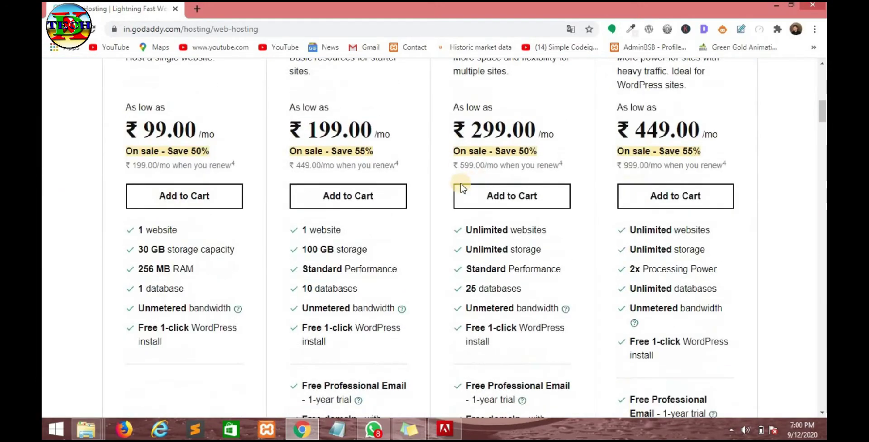
scroll(461, 188, "up", 3)
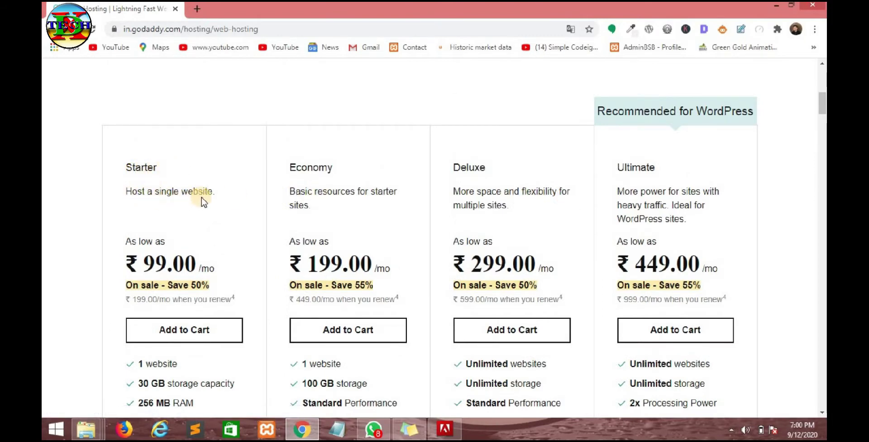
scroll(175, 227, "down", 3)
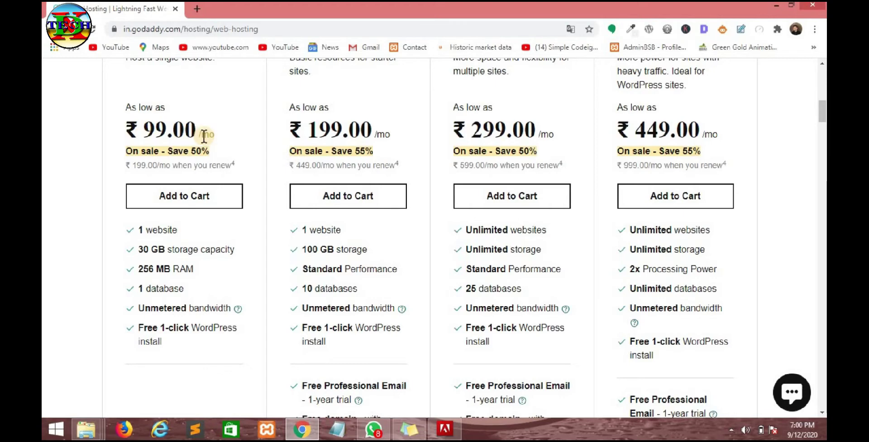
scroll(204, 136, "up", 3)
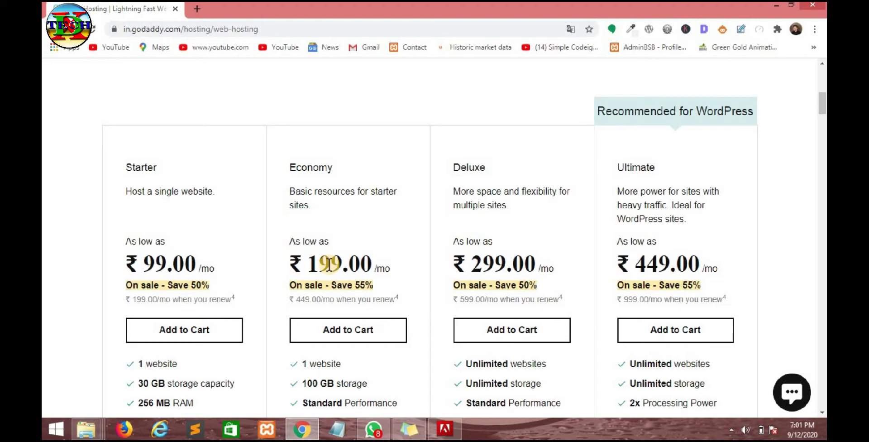
scroll(328, 263, "down", 3)
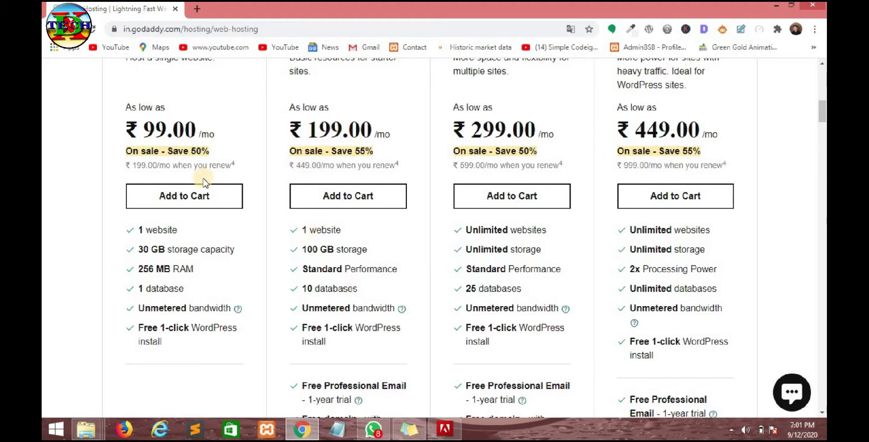
triple_click(120, 131)
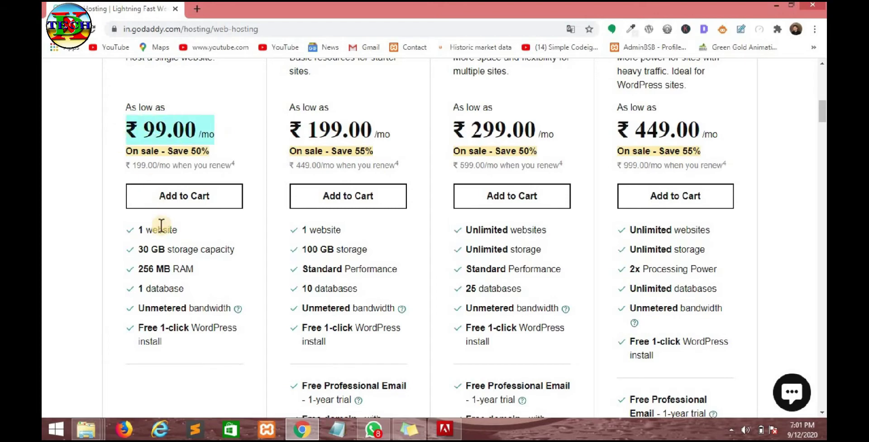
left_click_drag(135, 230, 178, 230)
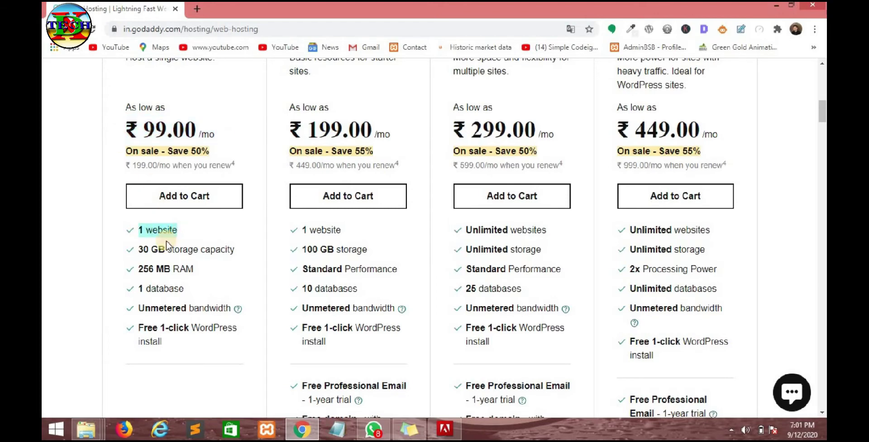
left_click_drag(139, 249, 168, 250)
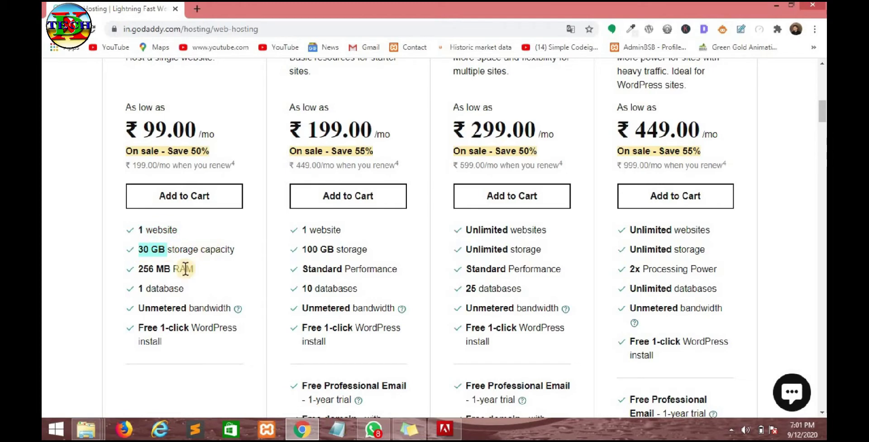
left_click_drag(141, 269, 170, 270)
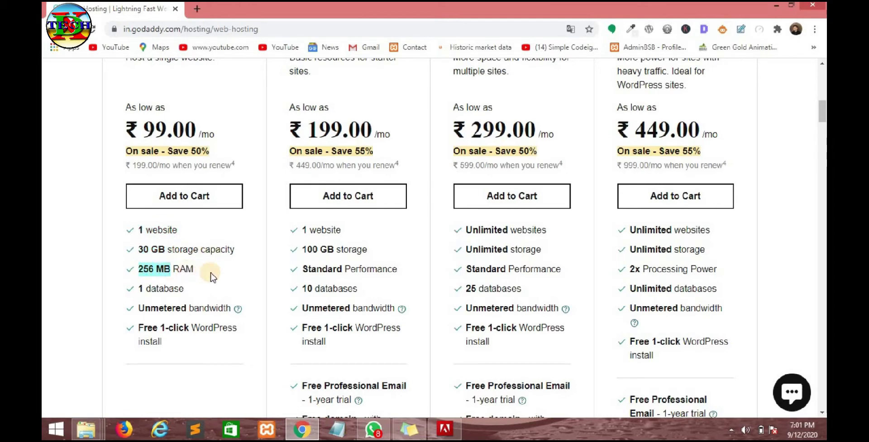
double_click(165, 289)
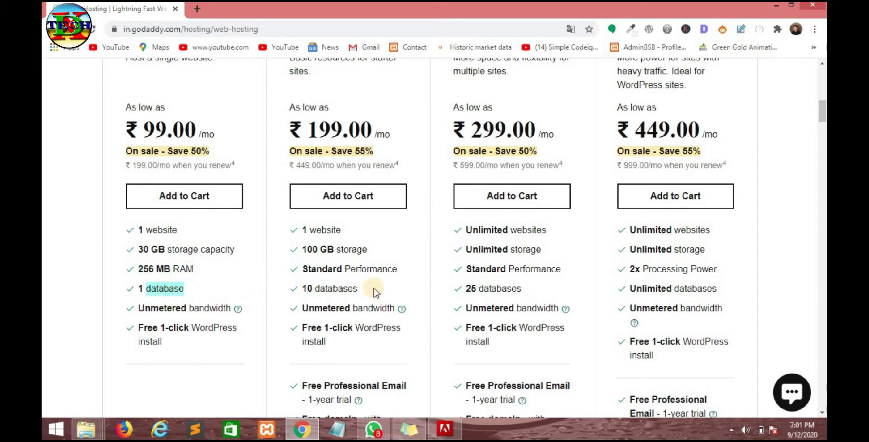
left_click(210, 285)
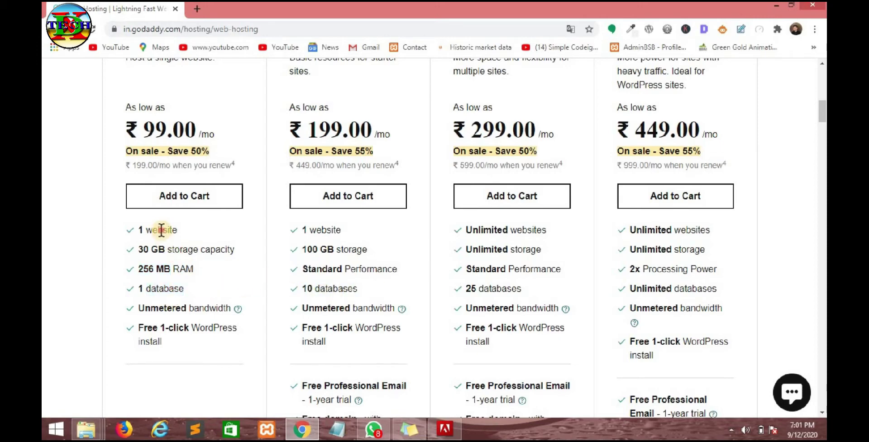
double_click(161, 229)
double_click(325, 229)
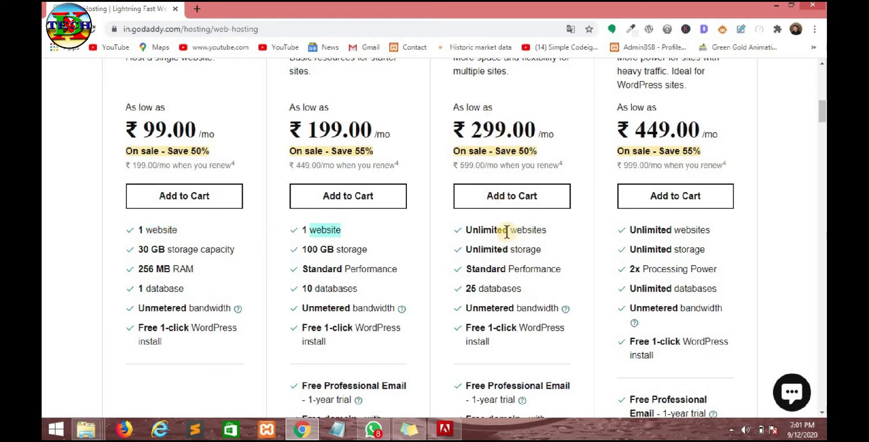
triple_click(656, 229)
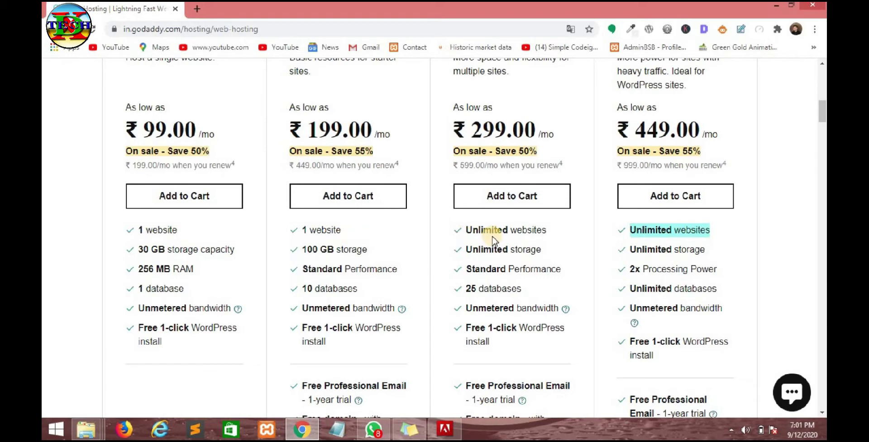
double_click(520, 230)
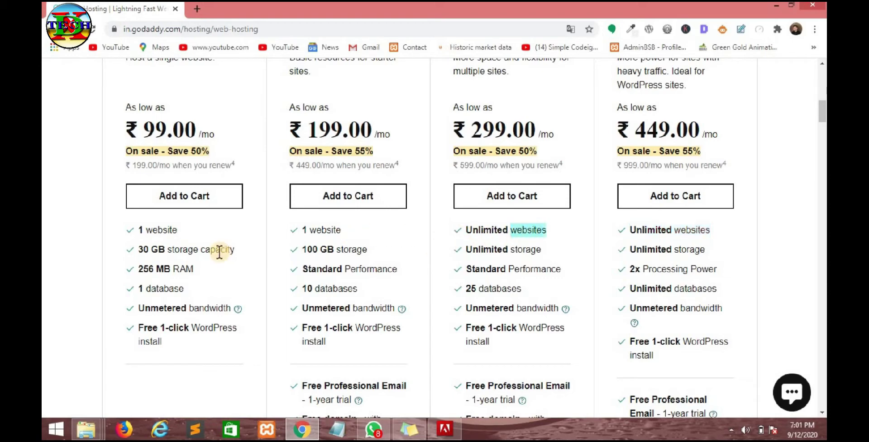
double_click(155, 229)
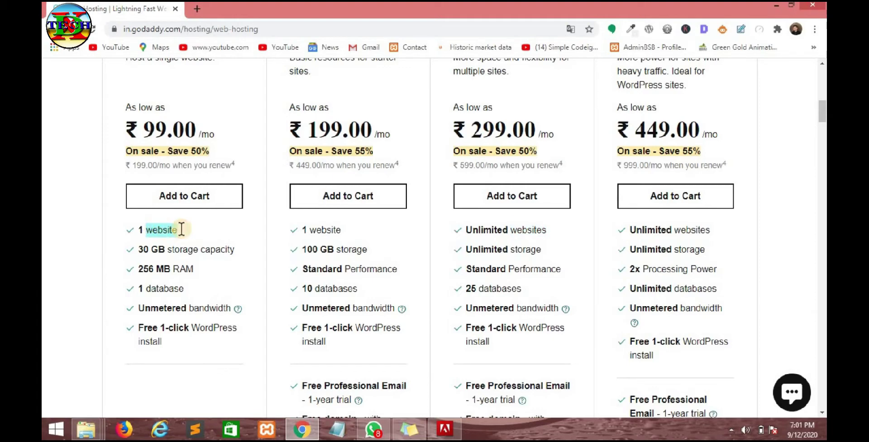
left_click(327, 231)
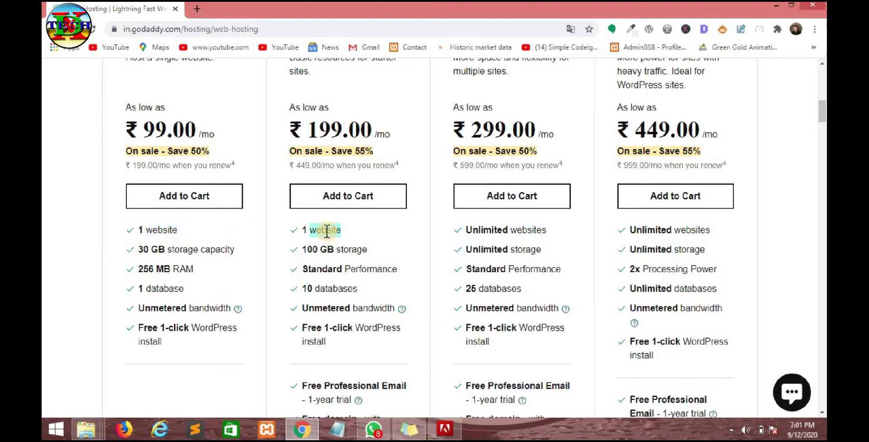
left_click(352, 229)
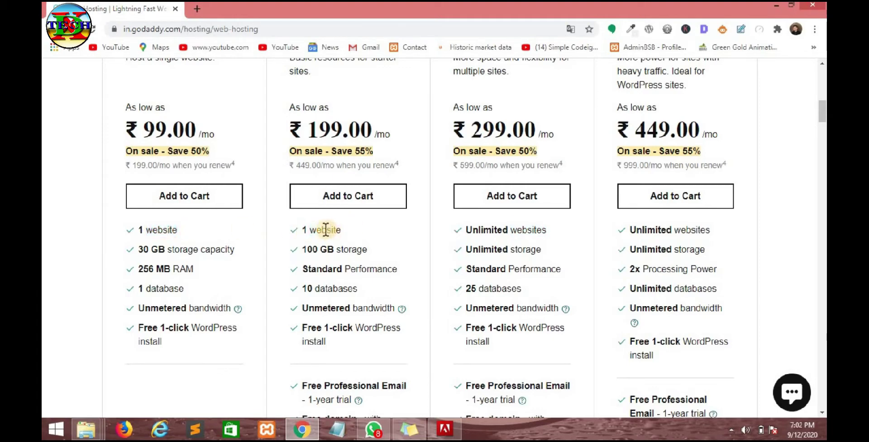
double_click(338, 230)
left_click(353, 229)
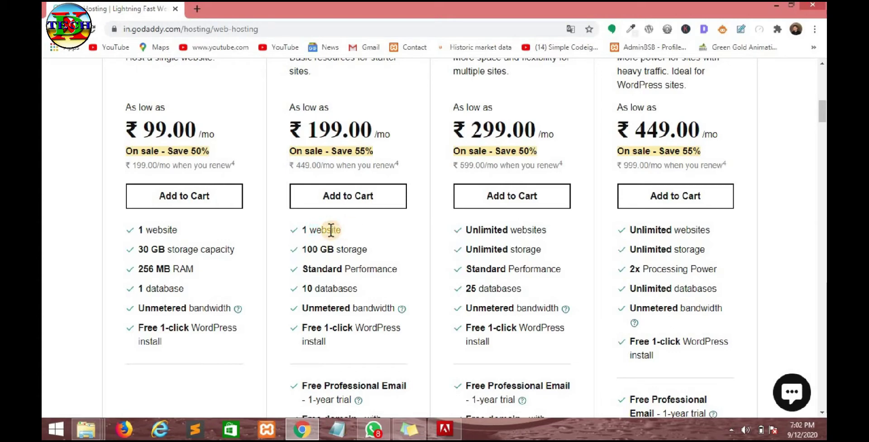
double_click(330, 230)
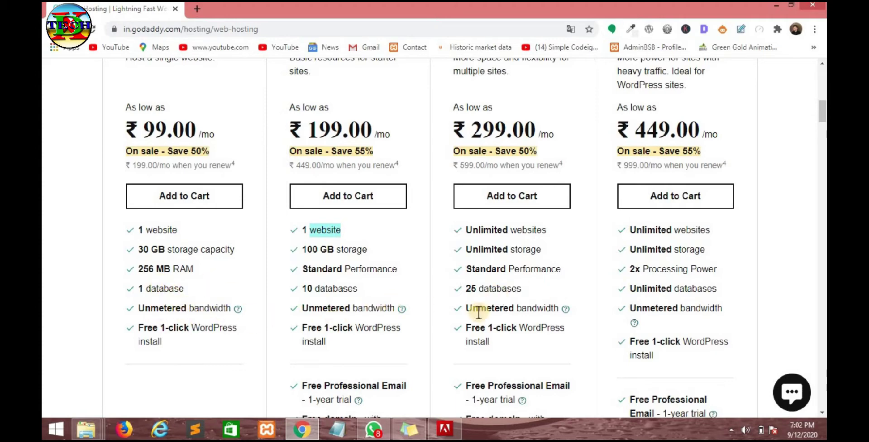
- Compare the Economy, Starter and higher plans' perks by highlighting their feature lists
scroll(676, 304, "down", 3)
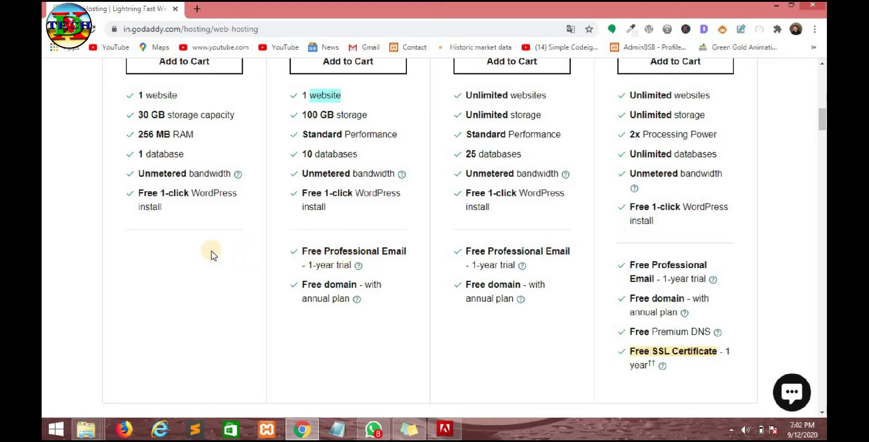
left_click_drag(296, 252, 388, 297)
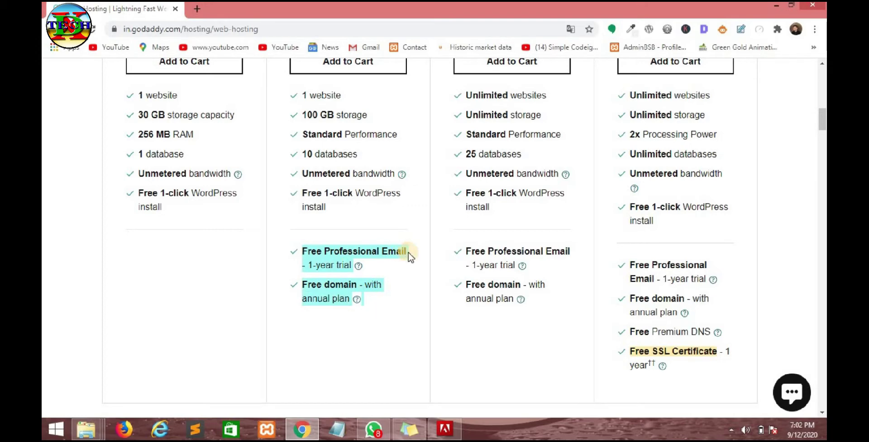
left_click(389, 261)
scroll(200, 261, "up", 3)
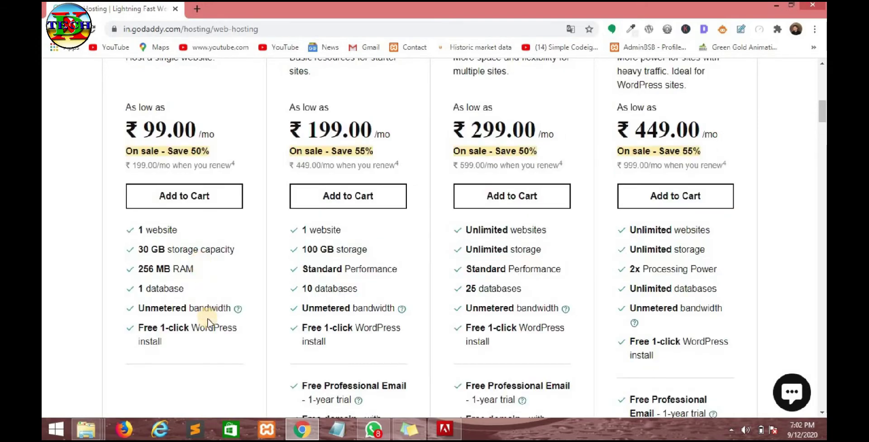
left_click_drag(191, 341, 133, 309)
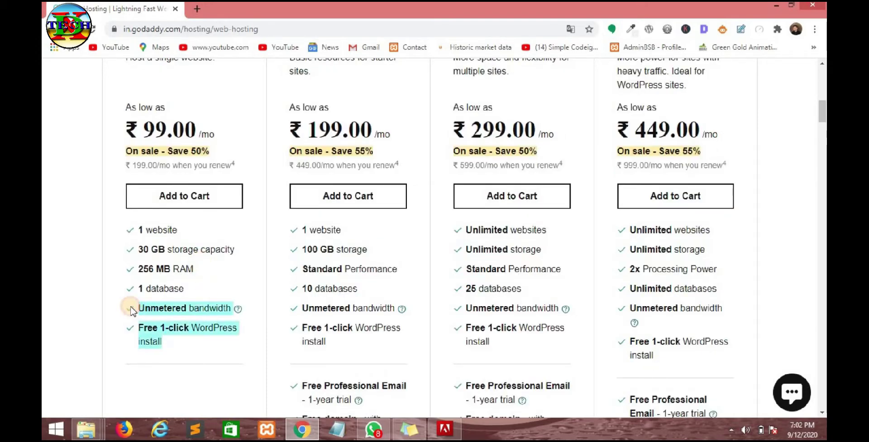
left_click(193, 348)
scroll(193, 348, "down", 3)
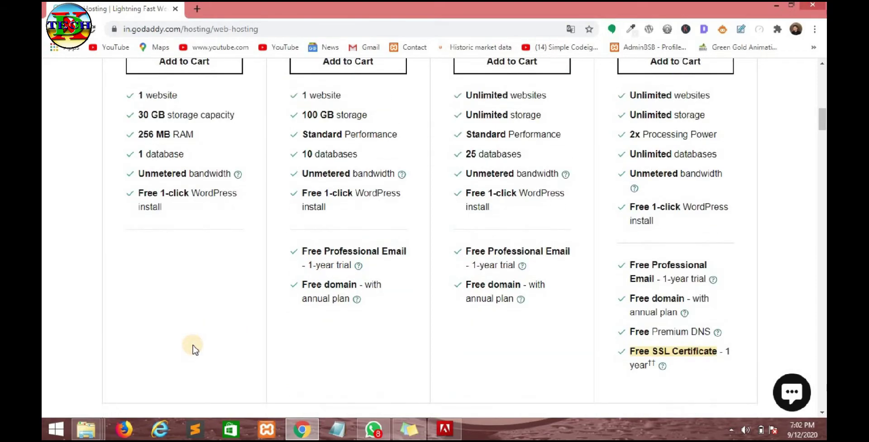
scroll(194, 348, "up", 3)
scroll(330, 349, "down", 3)
left_click_drag(375, 270, 667, 352)
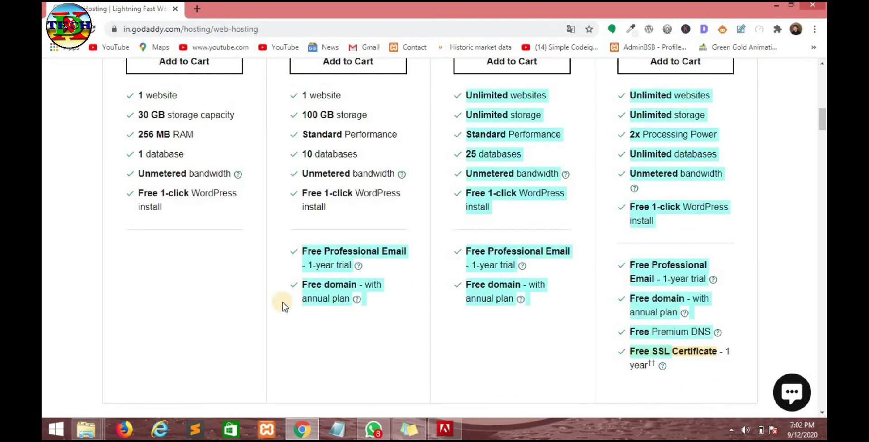
left_click(191, 284)
- Review the Starter plan description and add the ₹99.00/mo Starter plan to the cart
scroll(191, 284, "up", 6)
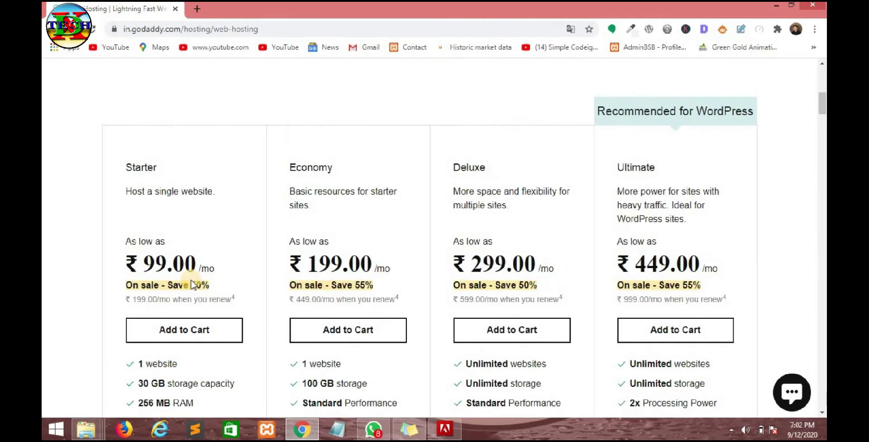
scroll(190, 284, "up", 2)
scroll(190, 283, "down", 8)
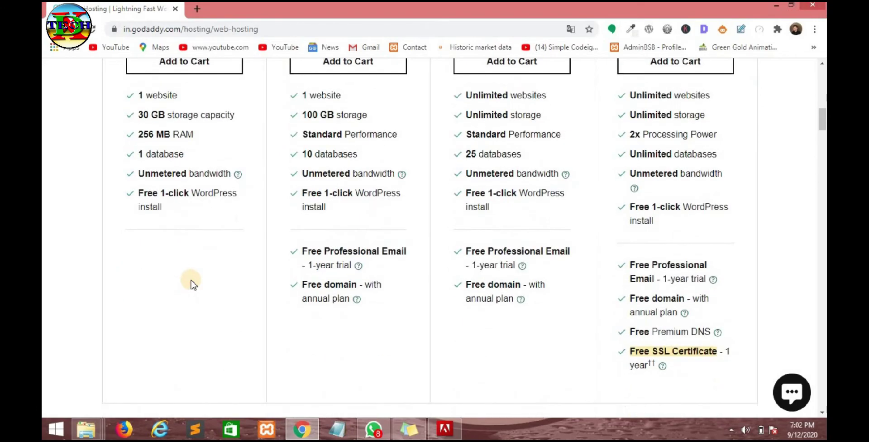
scroll(191, 283, "up", 3)
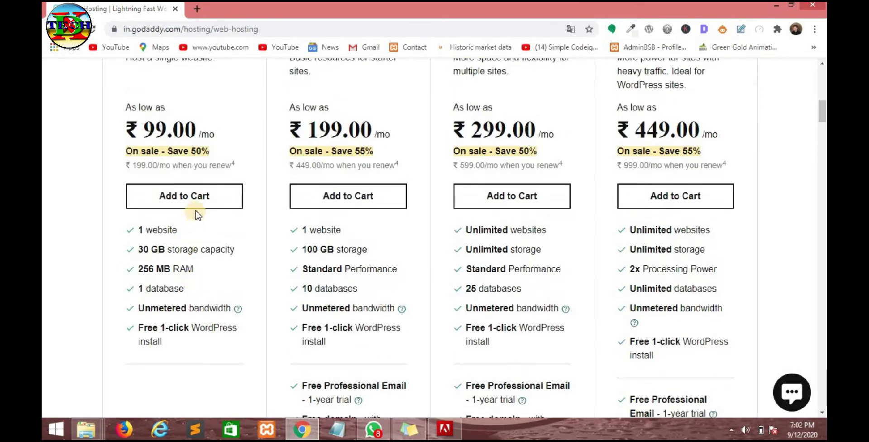
scroll(217, 199, "up", 3)
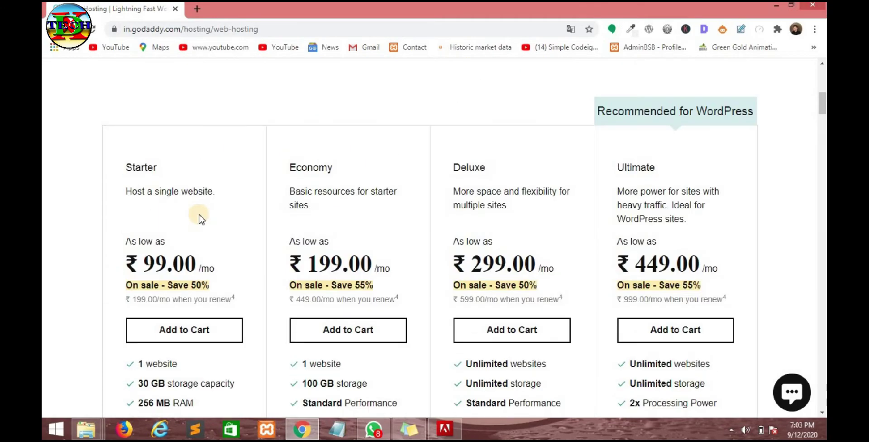
left_click_drag(217, 197, 118, 164)
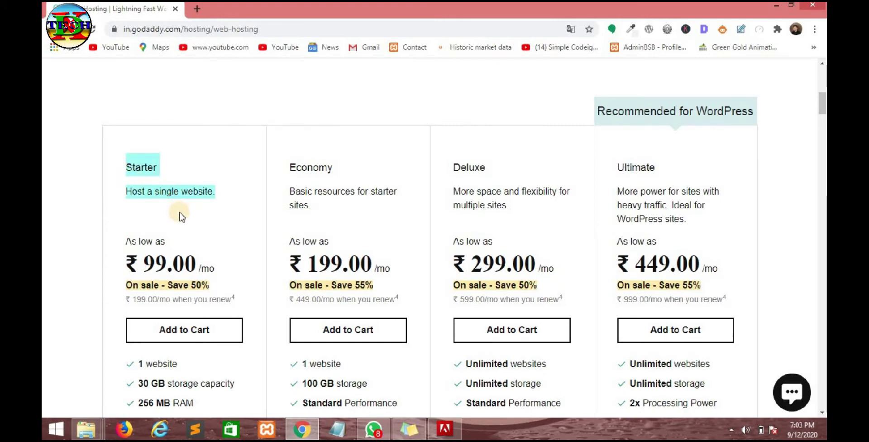
left_click(164, 207)
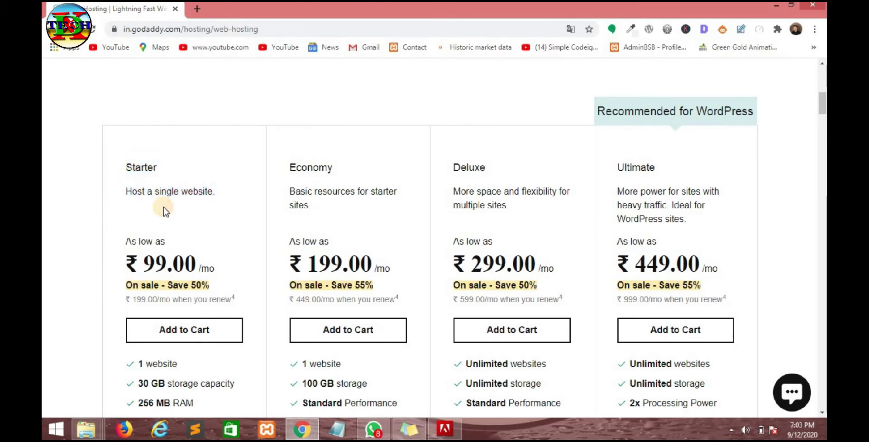
scroll(165, 213, "down", 3)
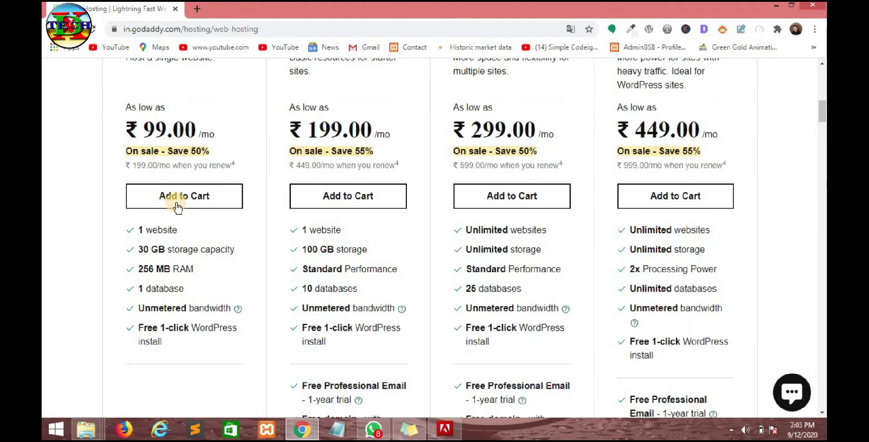
left_click(178, 204)
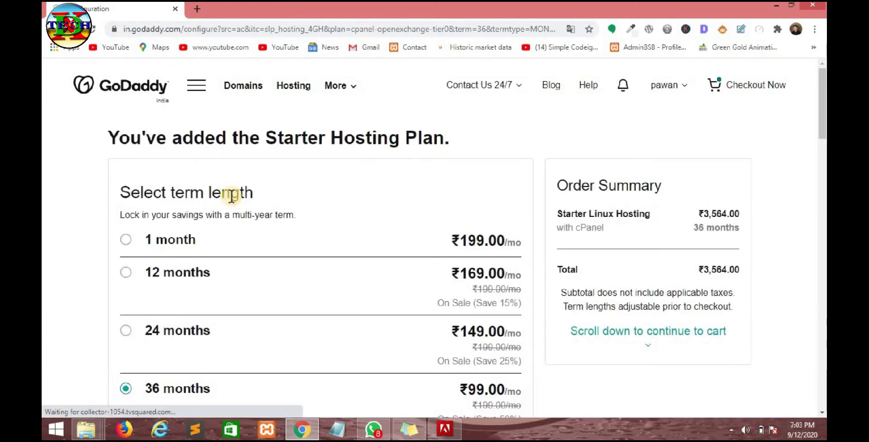
- Review the Starter term options, noting the 24-month price of ₹149.00/mo
scroll(248, 215, "down", 3)
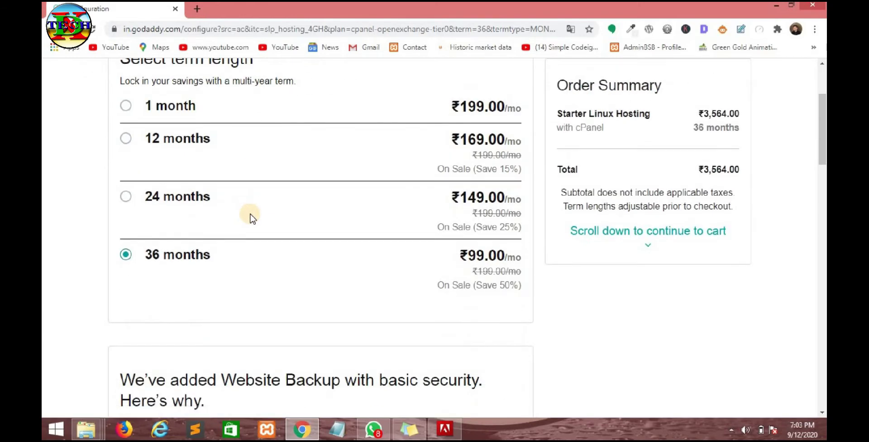
scroll(249, 214, "up", 3)
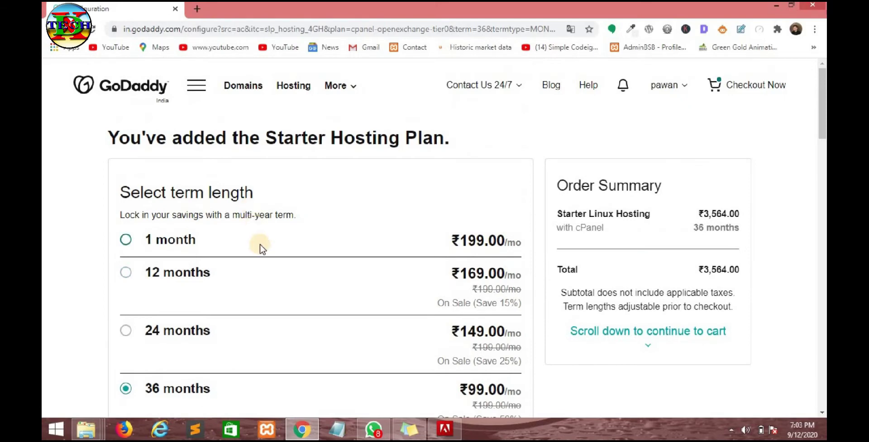
scroll(259, 244, "down", 3)
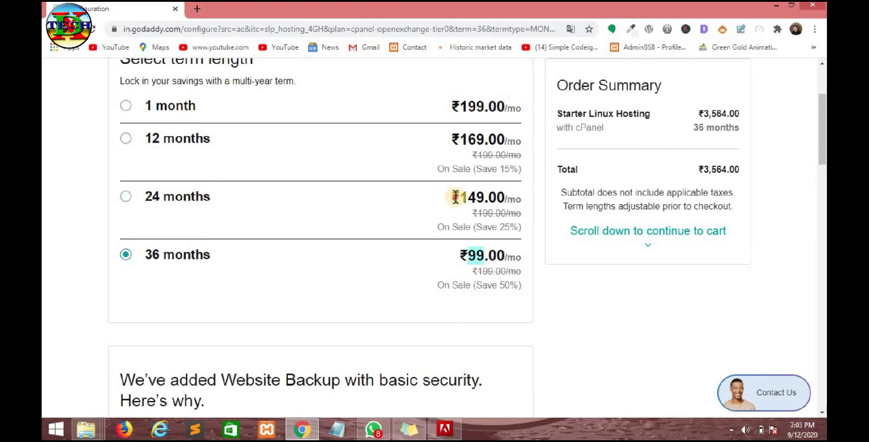
left_click_drag(453, 196, 483, 197)
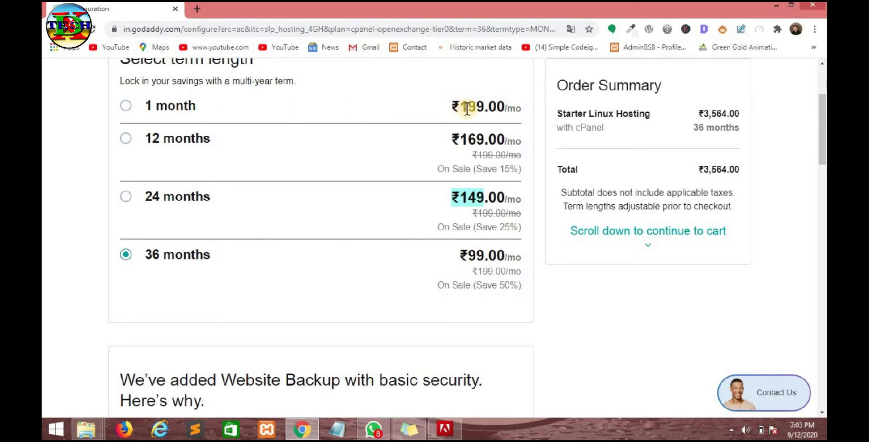
scroll(292, 153, "up", 3)
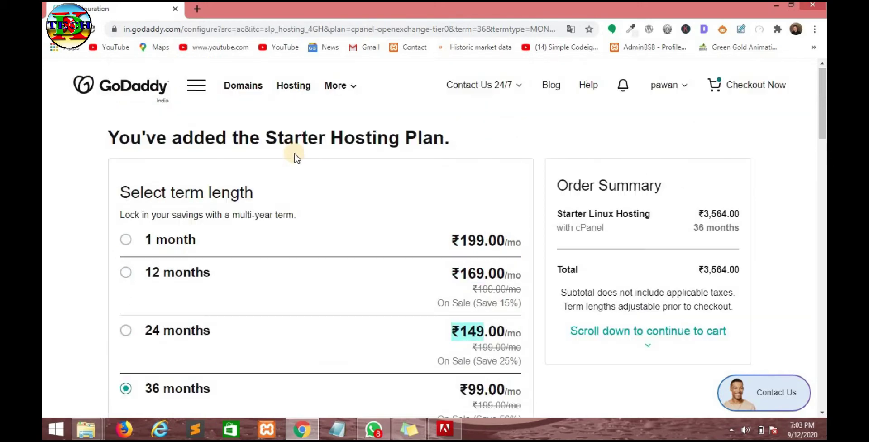
- Select the 1 month term so the Starter Linux Hosting total becomes ₹199.00
left_click(256, 243)
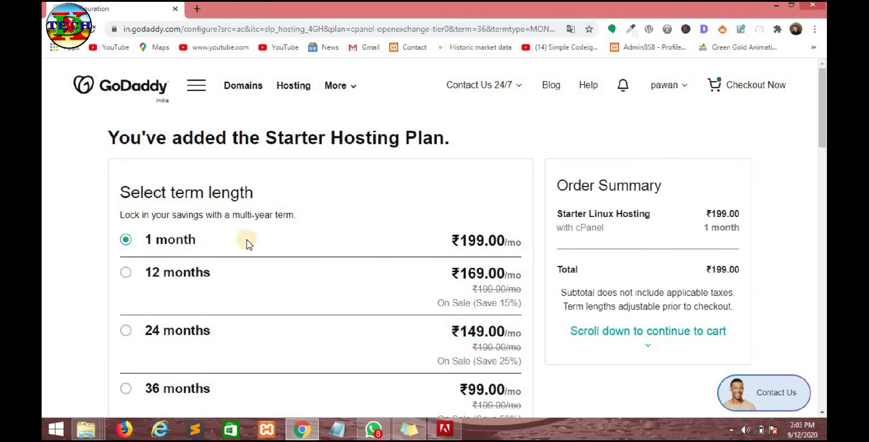
scroll(289, 224, "down", 3)
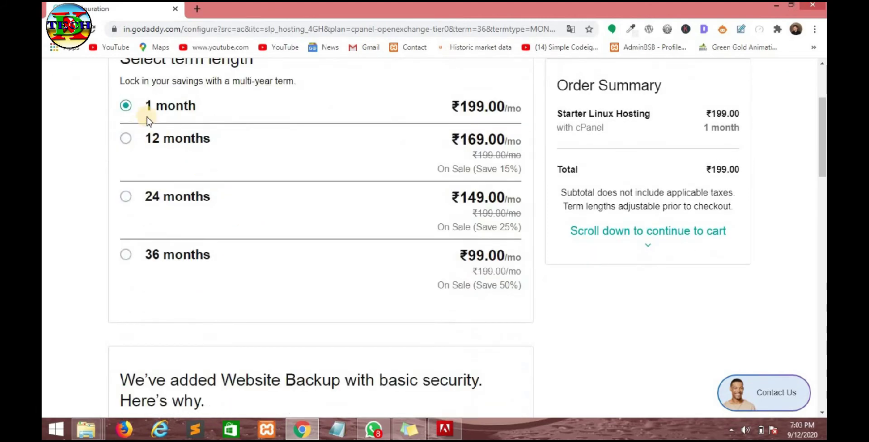
scroll(359, 194, "up", 1)
scroll(541, 215, "up", 3)
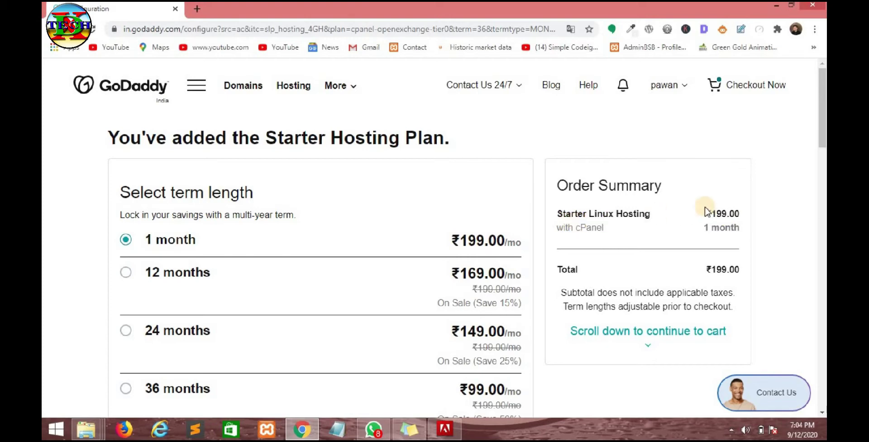
scroll(338, 287, "down", 8)
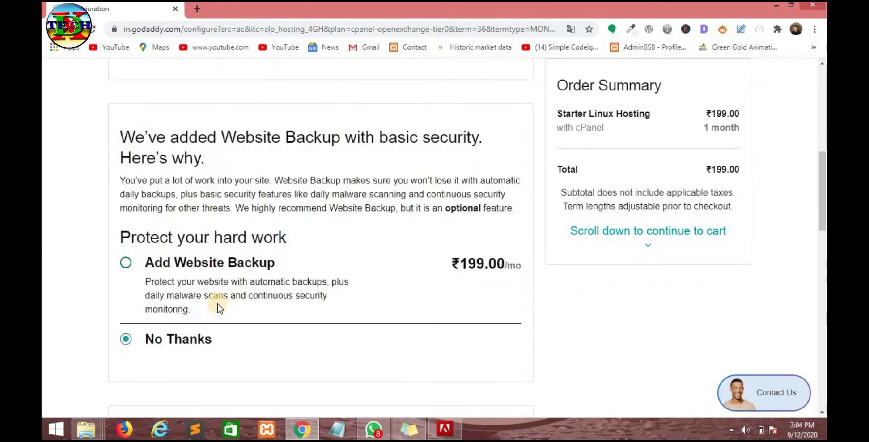
scroll(218, 307, "down", 1)
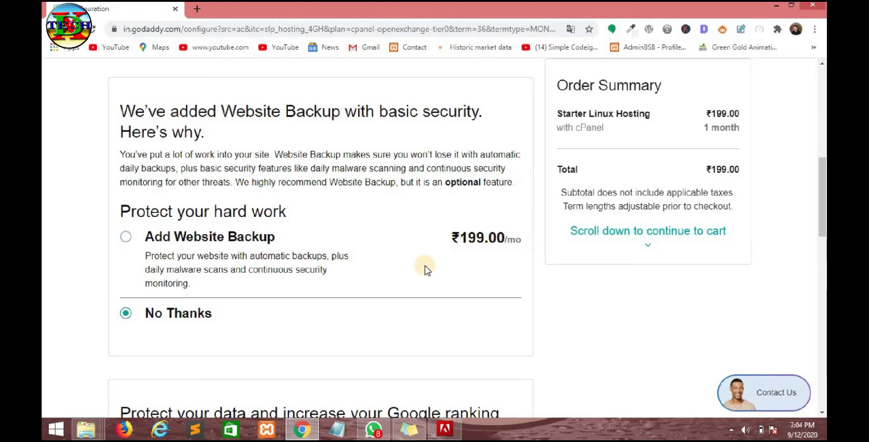
scroll(425, 270, "down", 3)
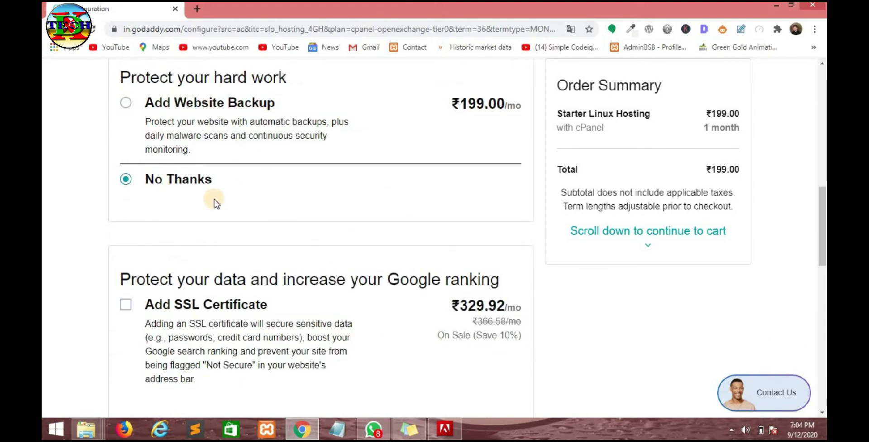
- Decline the Website Backup add-on and leave the SSL certificate unchecked
left_click(125, 179)
scroll(225, 177, "down", 3)
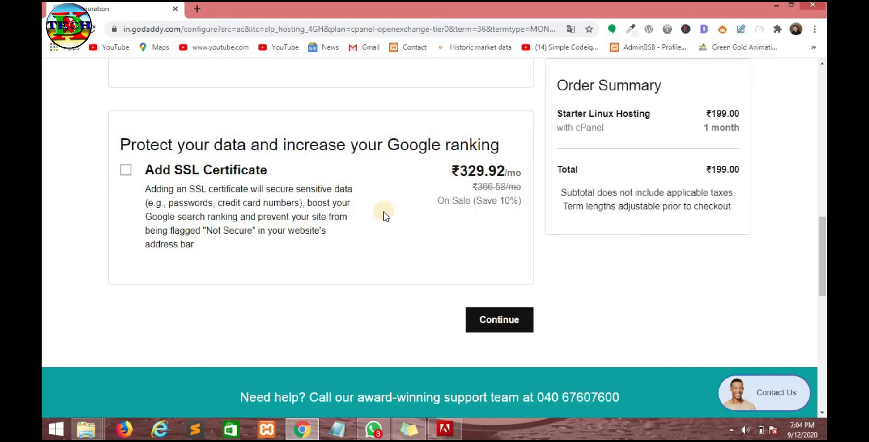
scroll(374, 220, "up", 3)
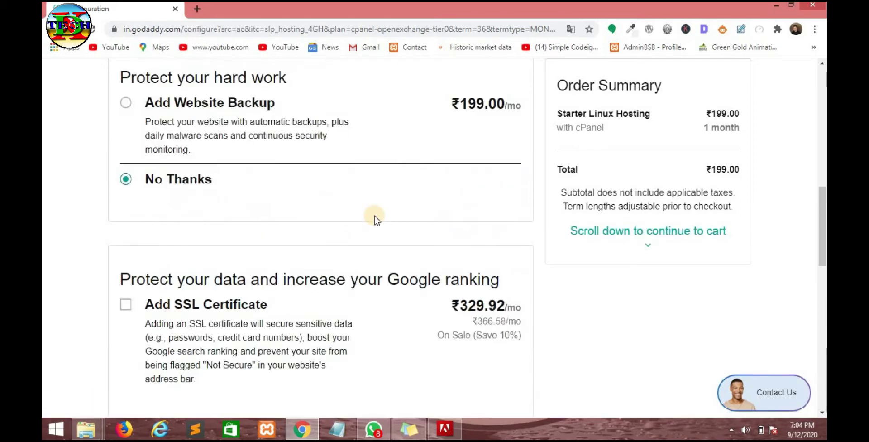
scroll(374, 220, "up", 3)
scroll(373, 220, "down", 6)
scroll(172, 203, "up", 6)
scroll(201, 194, "up", 8)
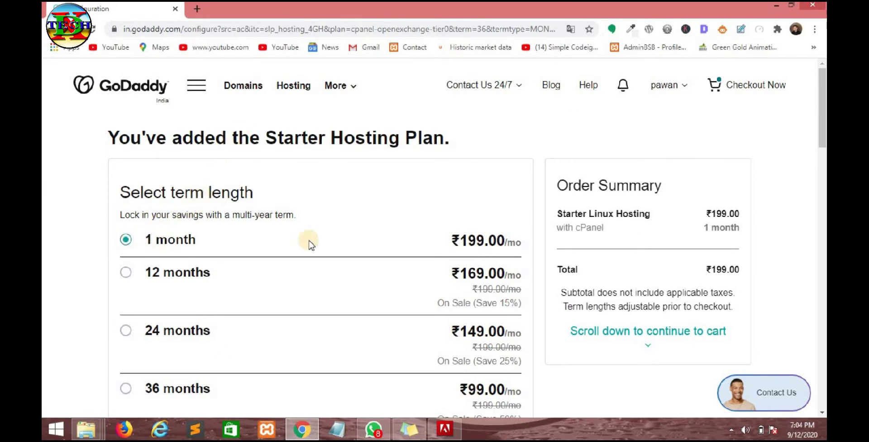
scroll(307, 239, "down", 15)
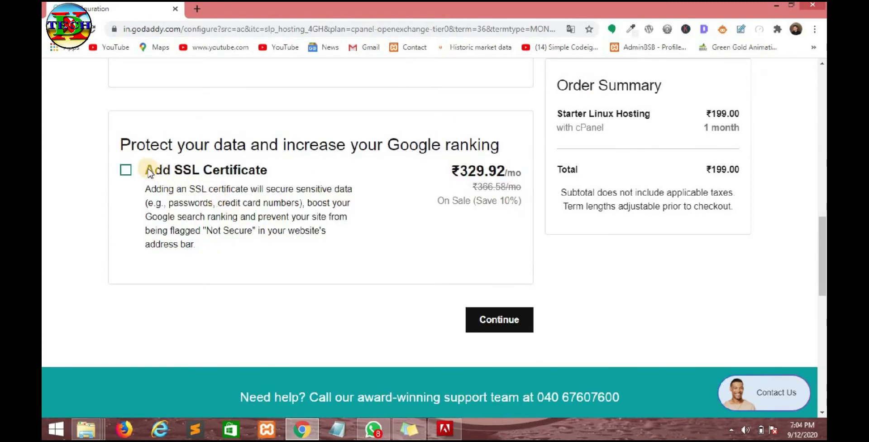
scroll(265, 178, "up", 6)
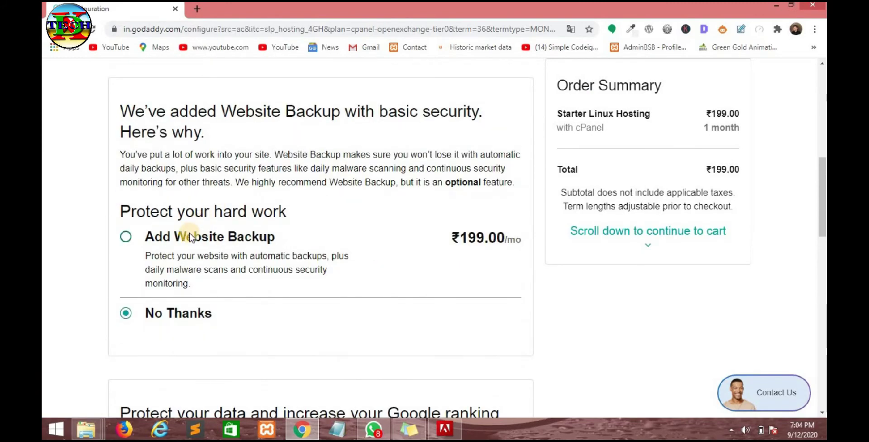
scroll(317, 240, "up", 3)
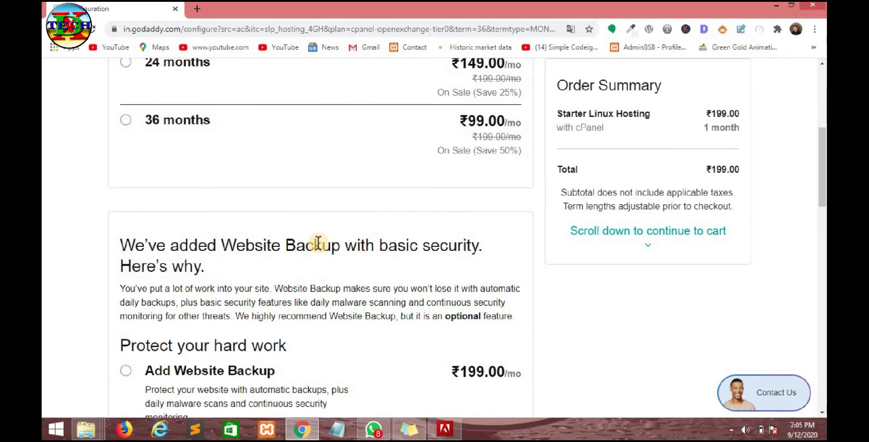
scroll(317, 240, "up", 3)
- Continue to the basket with the 1-month Starter plan and no add-ons
scroll(312, 229, "up", 3)
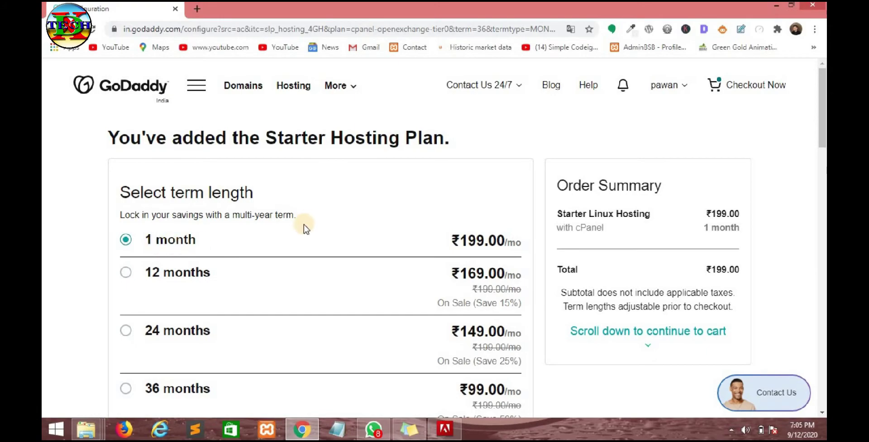
scroll(416, 171, "down", 3)
scroll(520, 174, "up", 3)
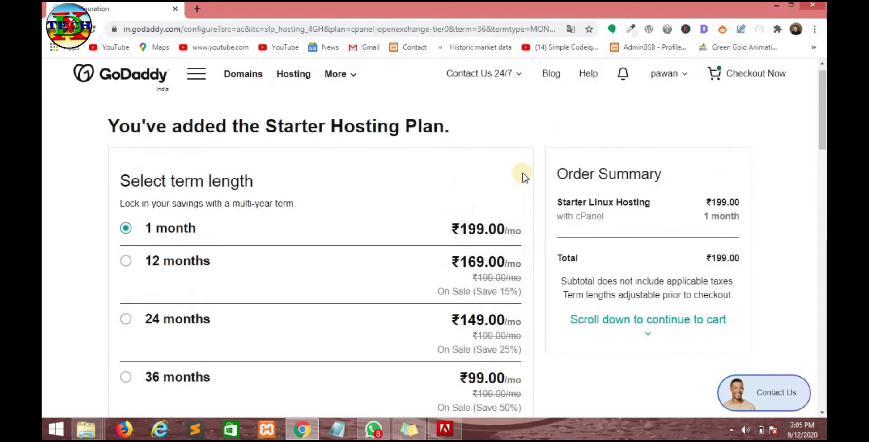
scroll(550, 176, "down", 1)
scroll(550, 172, "down", 6)
scroll(550, 173, "up", 4)
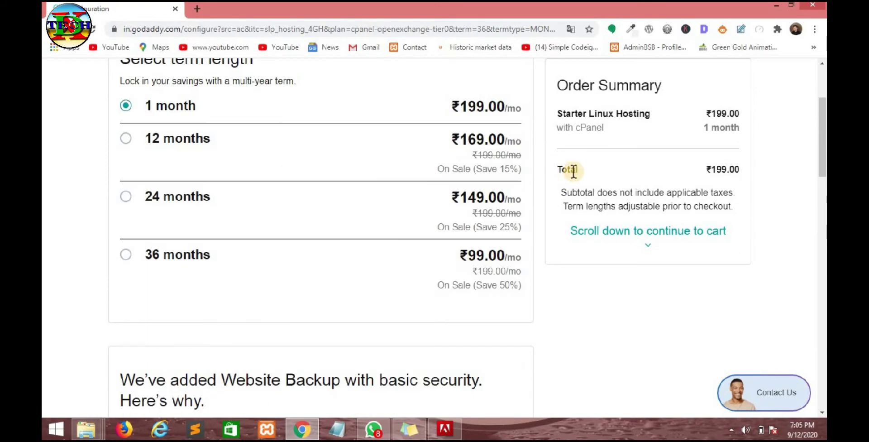
scroll(543, 203, "down", 7)
scroll(497, 258, "down", 9)
scroll(453, 263, "up", 6)
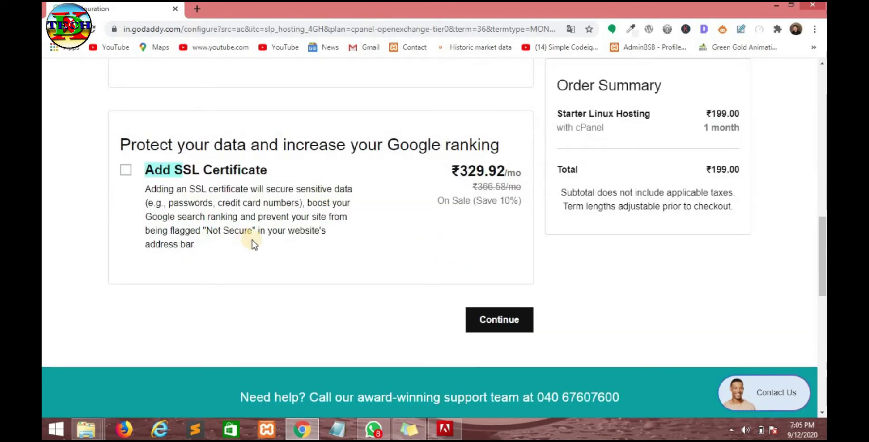
left_click(502, 322)
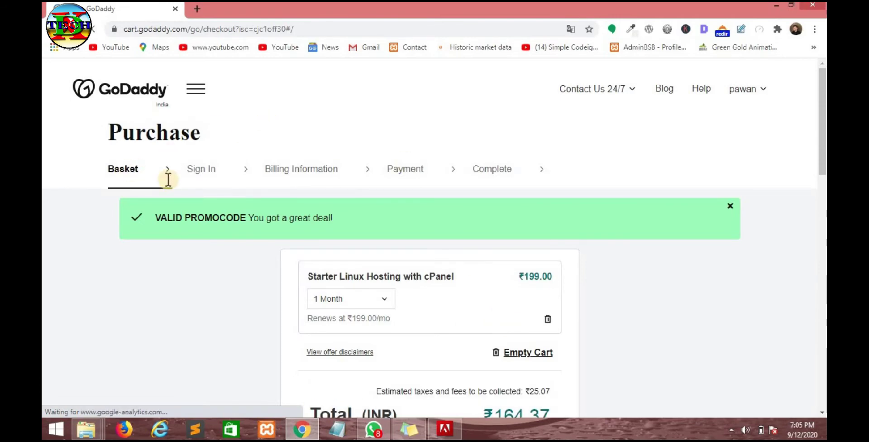
- Check the basket's applied promo code CJC1OFF30 and the ₹164.37 order total
scroll(183, 181, "down", 3)
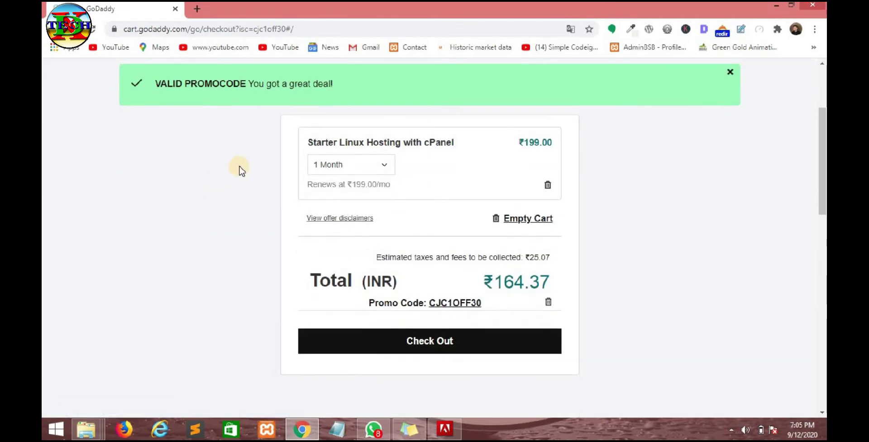
scroll(238, 170, "up", 3)
scroll(221, 224, "down", 3)
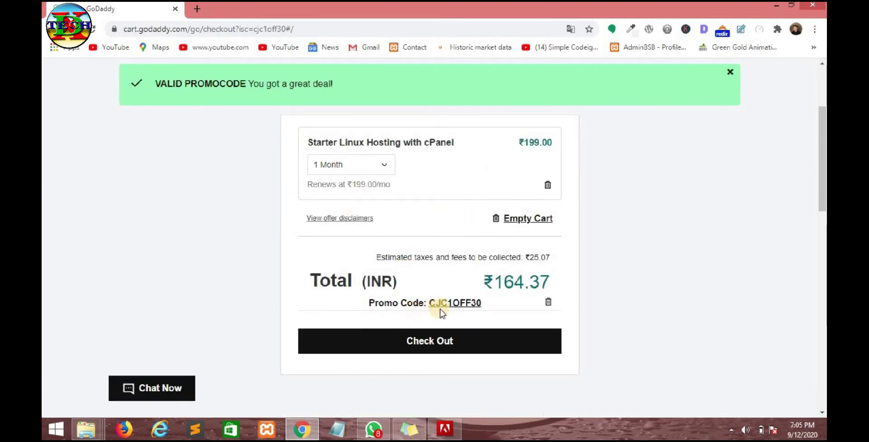
left_click_drag(482, 303, 427, 304)
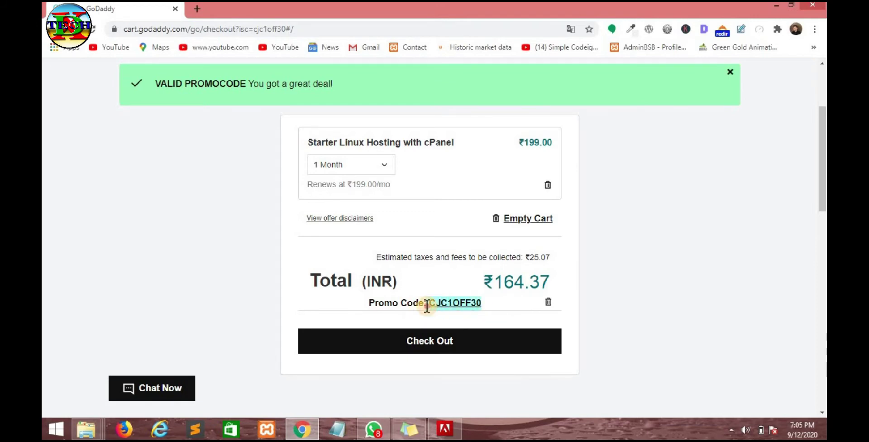
left_click(503, 300)
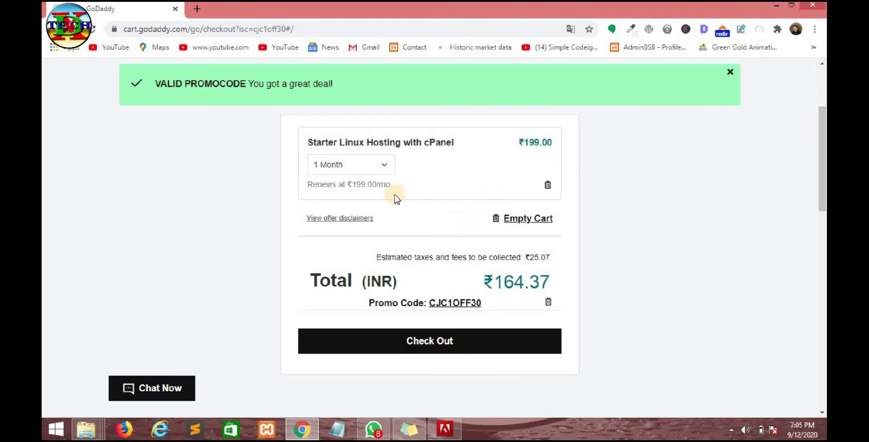
left_click_drag(482, 283, 524, 284)
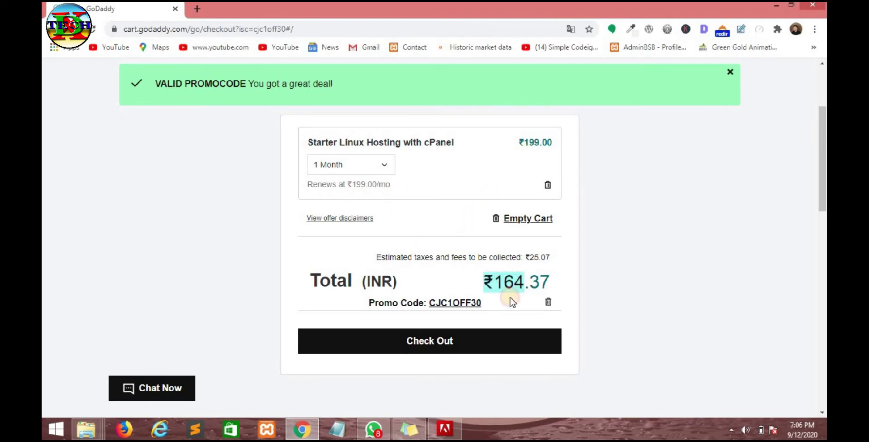
- Go to checkout and keep India as the billing country
left_click(437, 343)
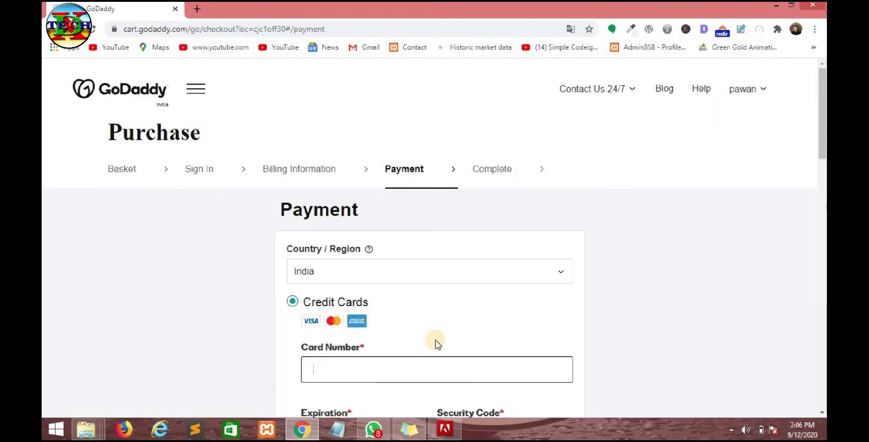
scroll(430, 326, "down", 3)
scroll(409, 247, "up", 3)
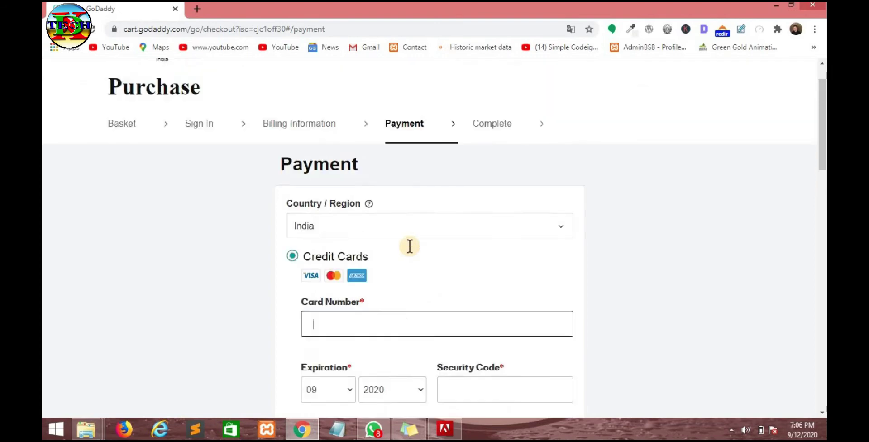
scroll(412, 250, "down", 8)
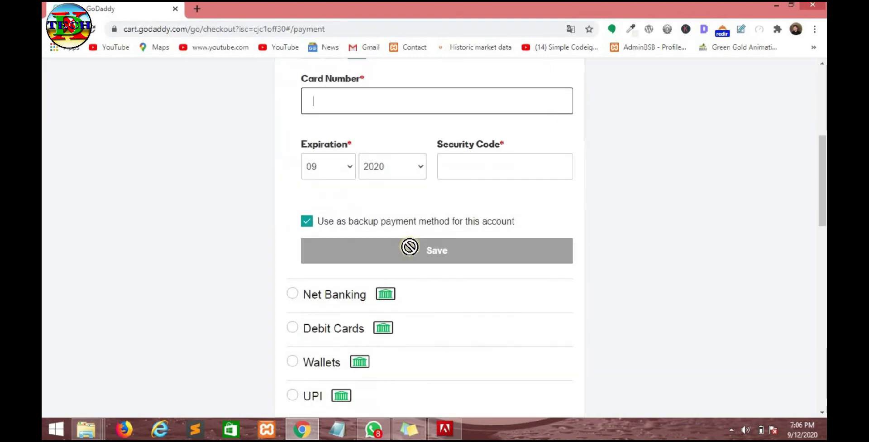
scroll(412, 250, "up", 6)
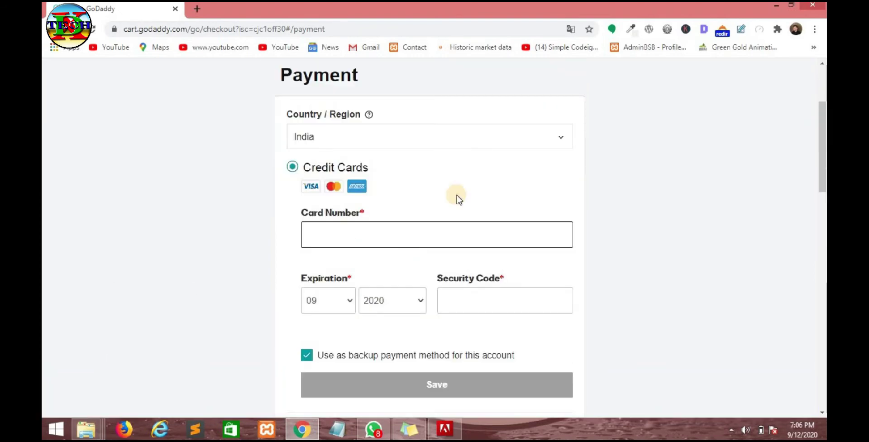
left_click(532, 140)
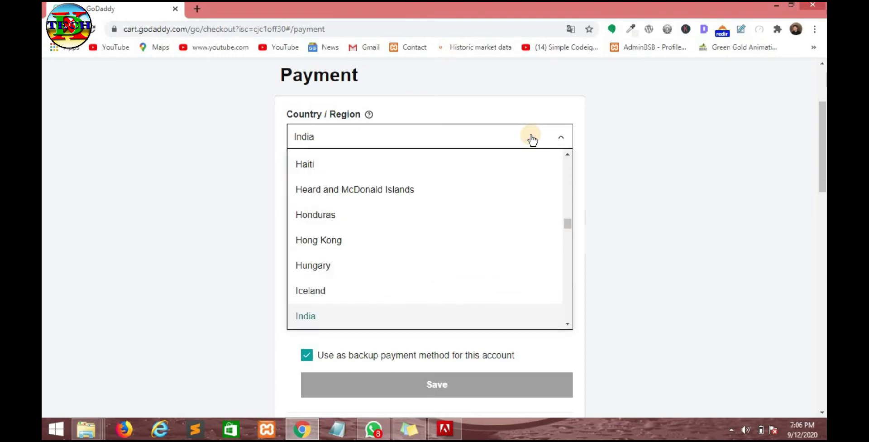
left_click(532, 138)
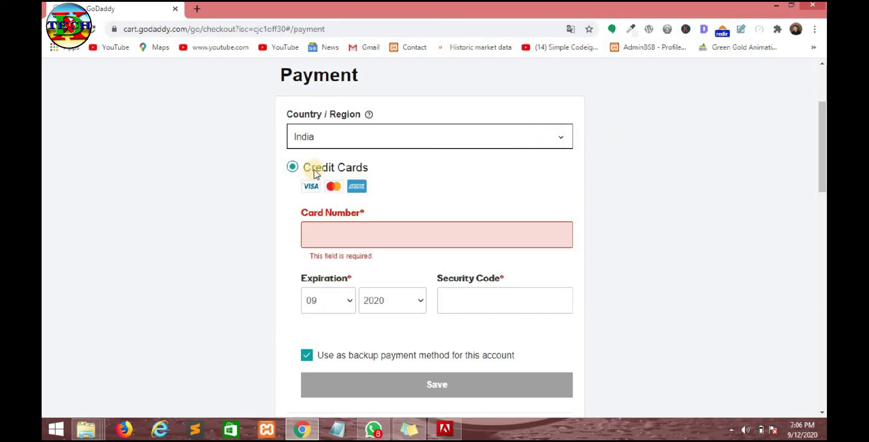
- Choose Net Banking as the payment method and complete the ₹164.37 purchase
scroll(316, 174, "down", 3)
scroll(317, 172, "up", 3)
scroll(365, 235, "down", 3)
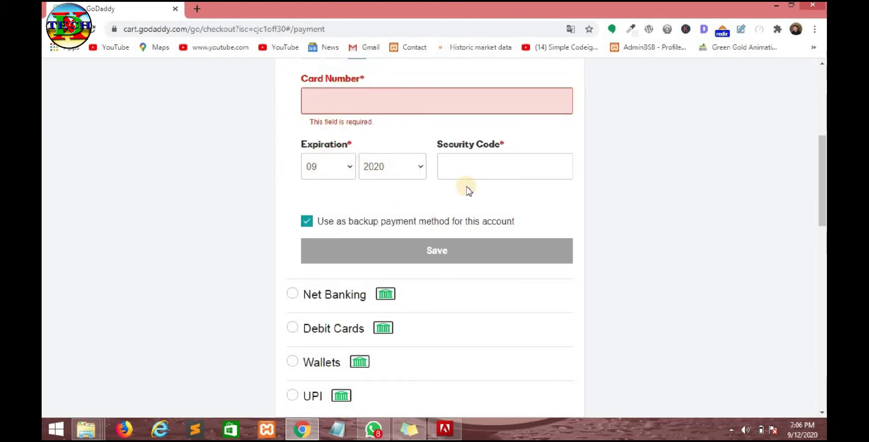
scroll(362, 213, "down", 3)
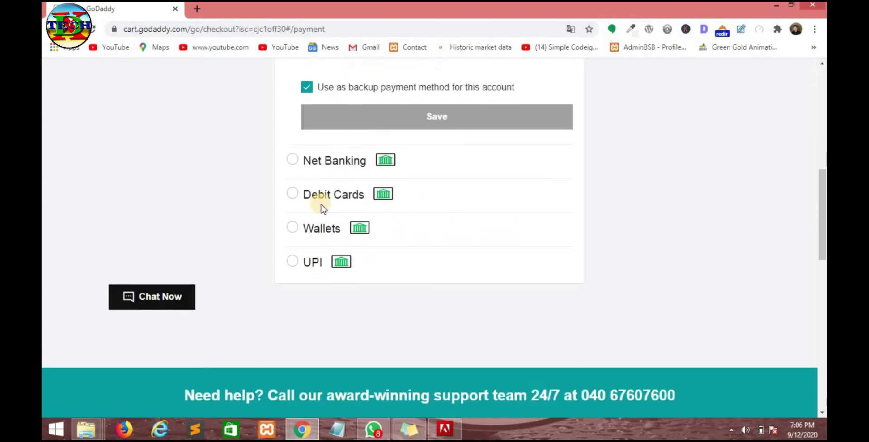
left_click(297, 197)
scroll(415, 277, "up", 3)
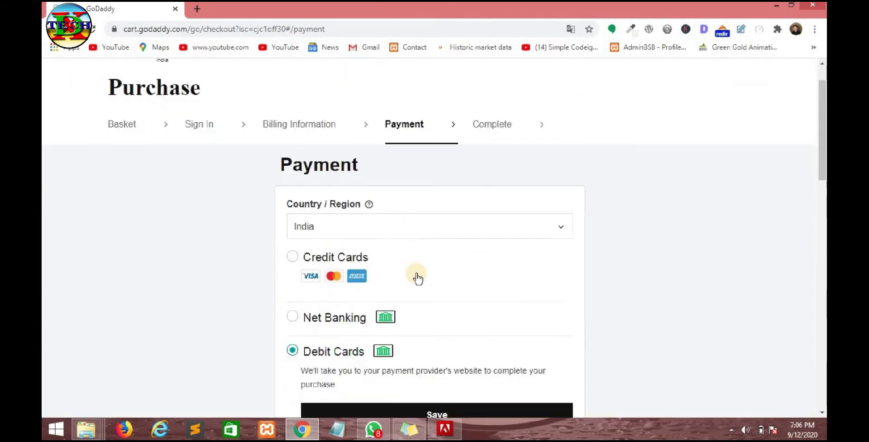
scroll(417, 277, "down", 2)
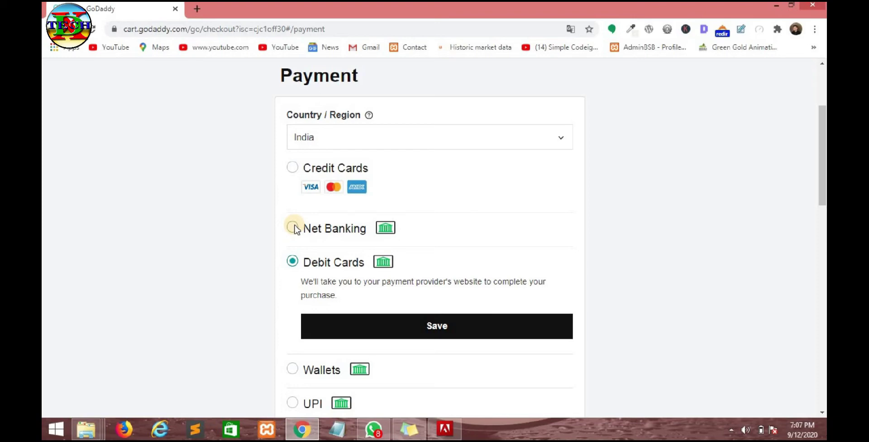
left_click(293, 227)
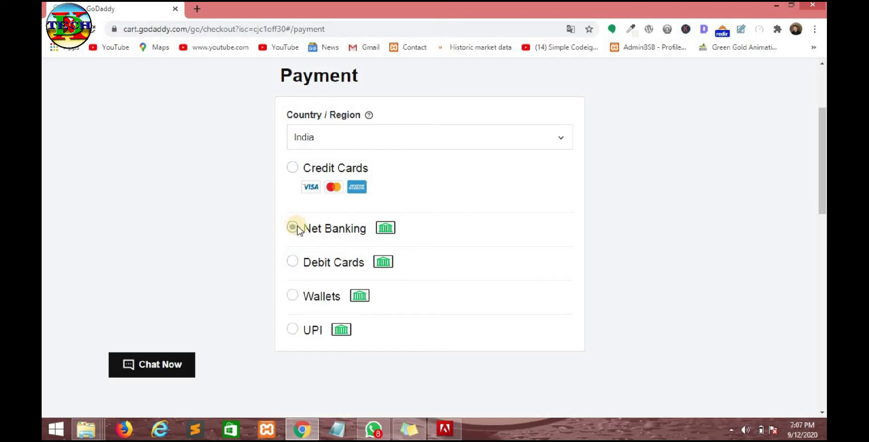
scroll(365, 268, "down", 6)
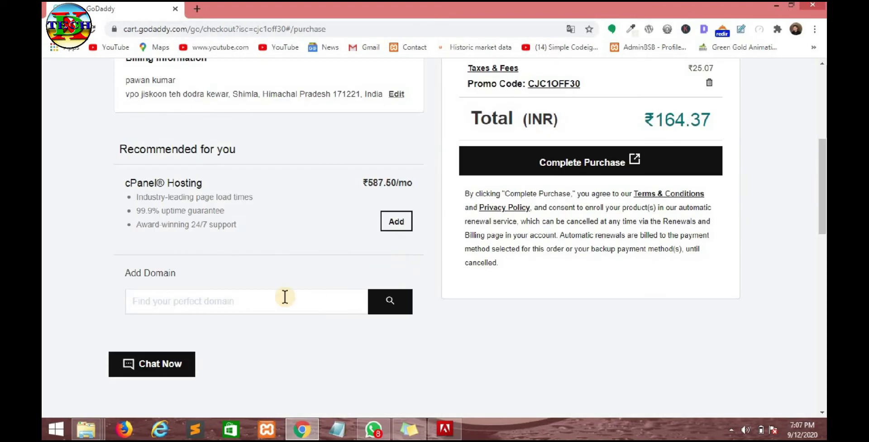
scroll(285, 297, "up", 3)
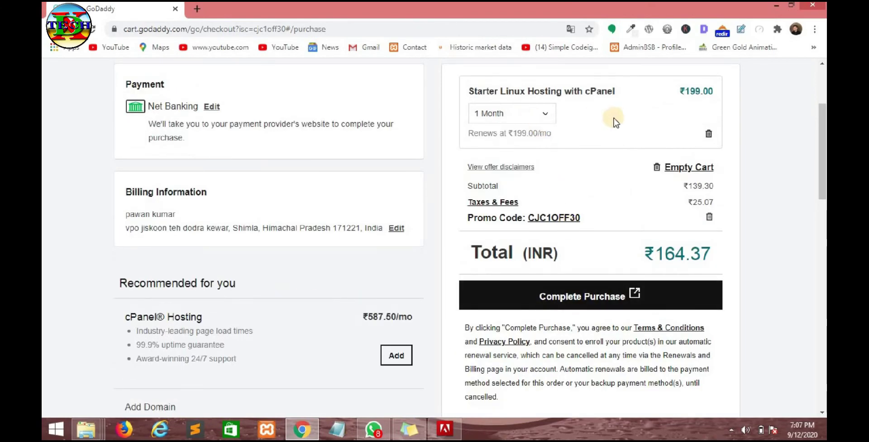
left_click(517, 290)
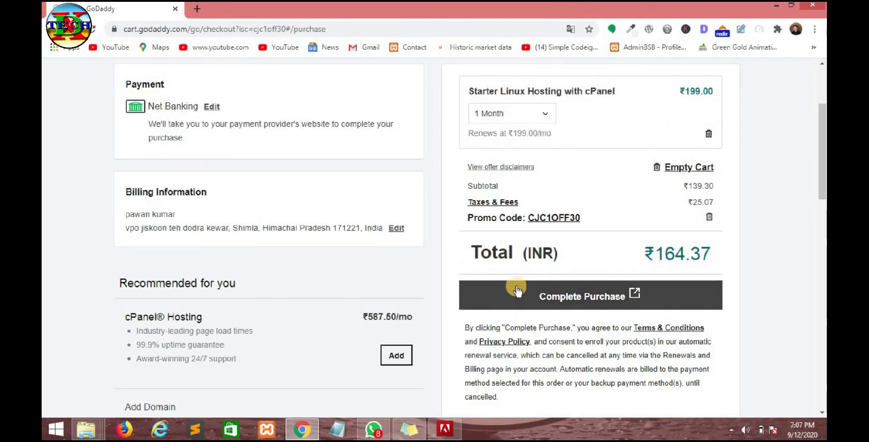
left_click(584, 295)
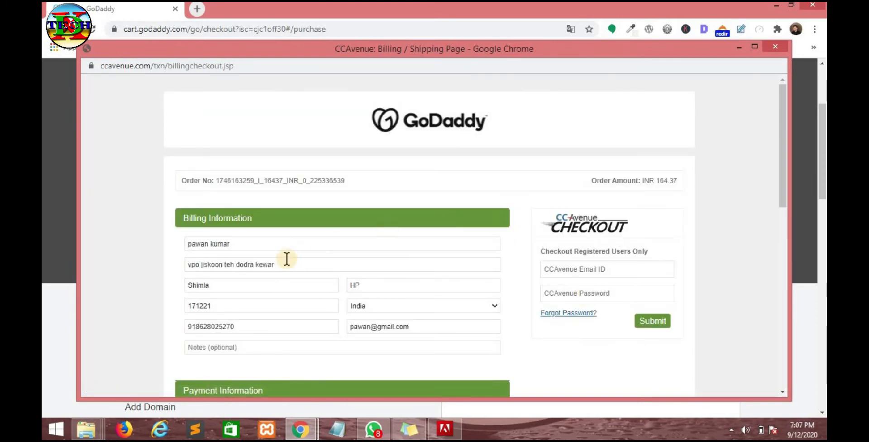
- Review the billing full name and phone number on the CCAvenue payment page
left_click(263, 243)
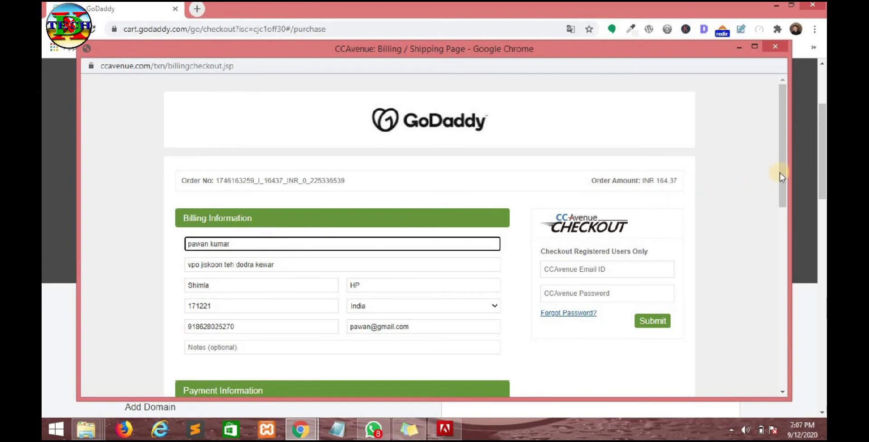
left_click_drag(780, 172, 783, 192)
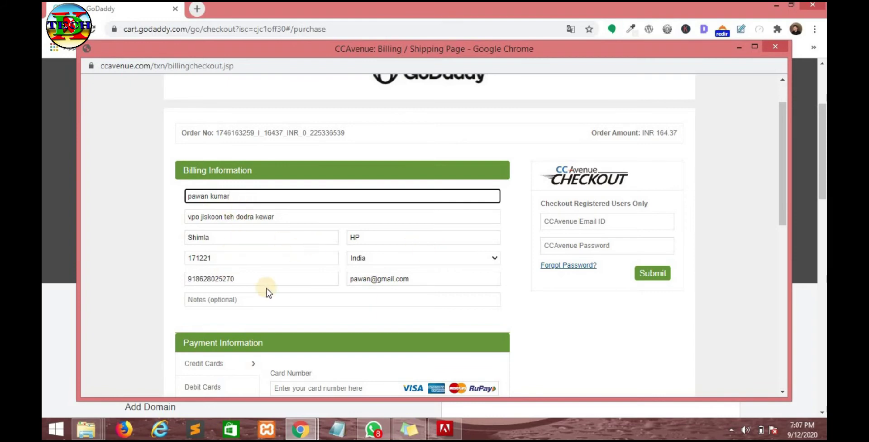
left_click(252, 276)
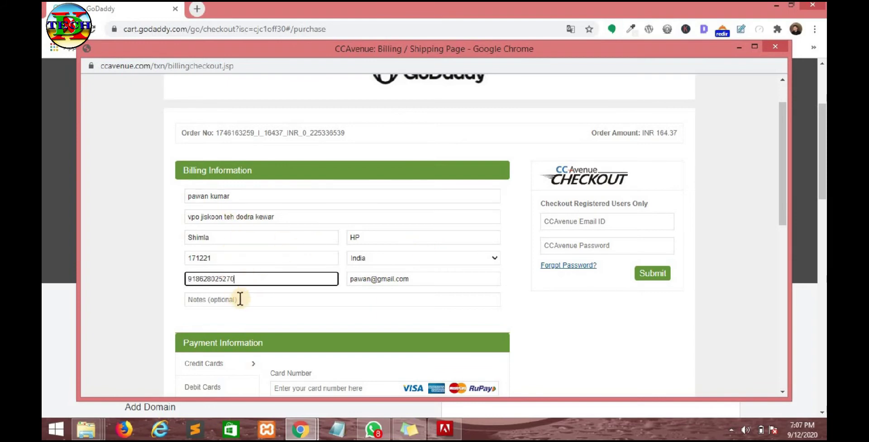
scroll(317, 290, "down", 3)
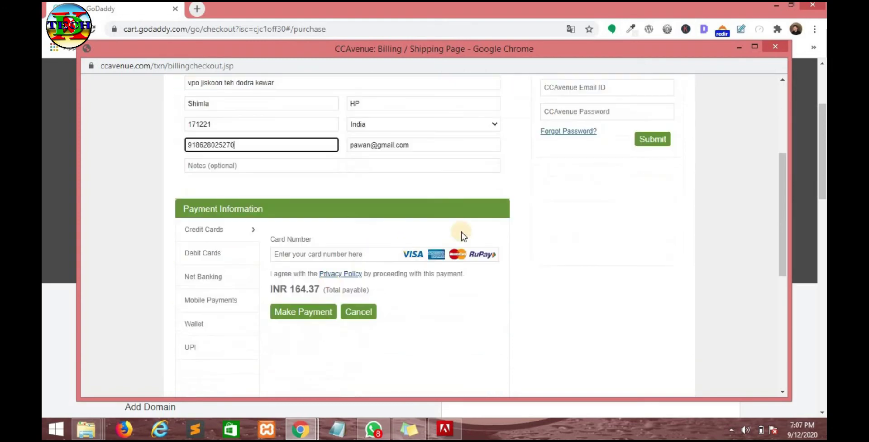
left_click(584, 229)
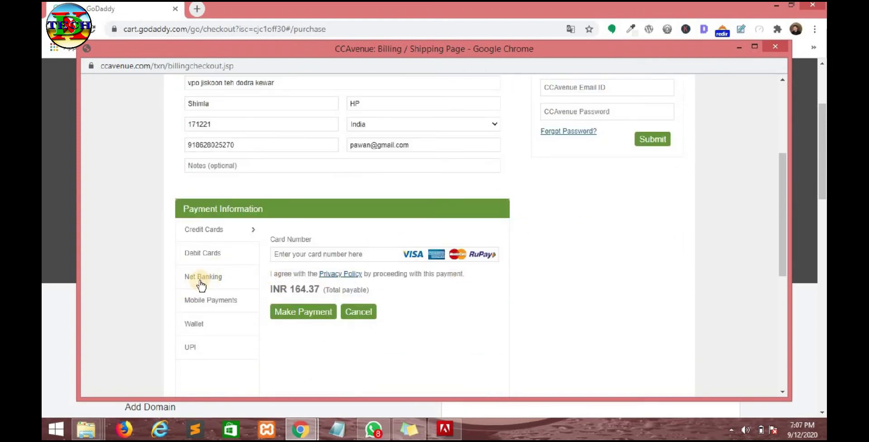
- Pay the INR 164.37 order by Net Banking through State Bank of India
left_click(202, 280)
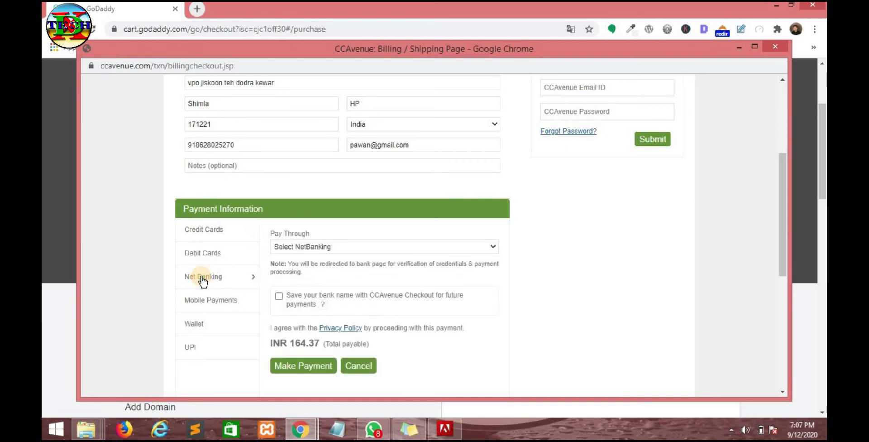
left_click(382, 246)
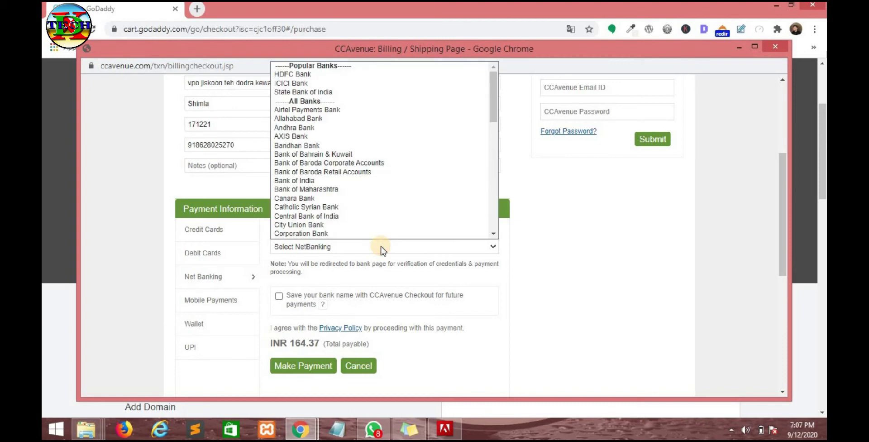
key("s")
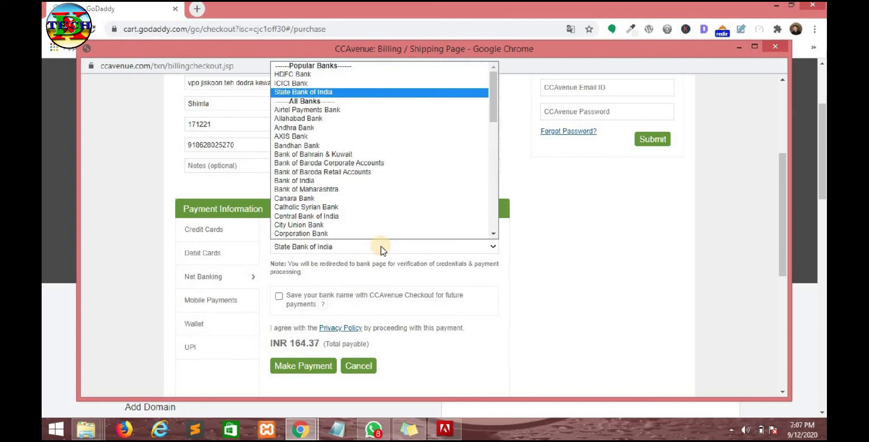
key("Return")
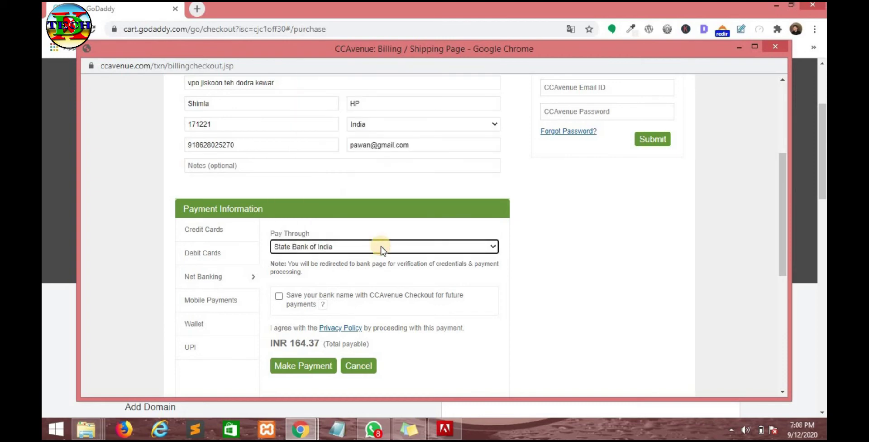
left_click(303, 365)
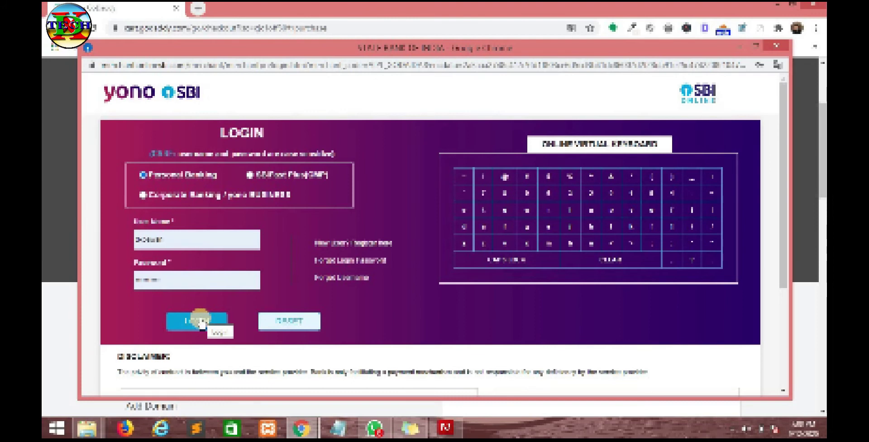
- Log in to SBI Online and confirm the payment to GoDaddy India Domains and Hosting Services
left_click(201, 322)
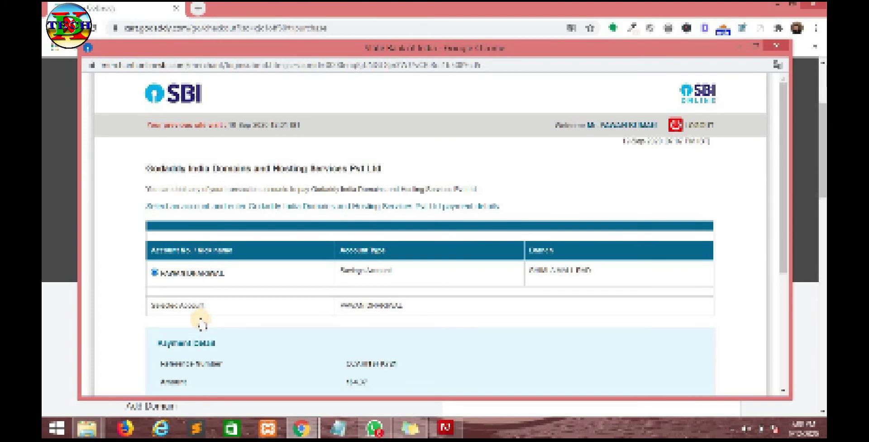
scroll(554, 295, "down", 4)
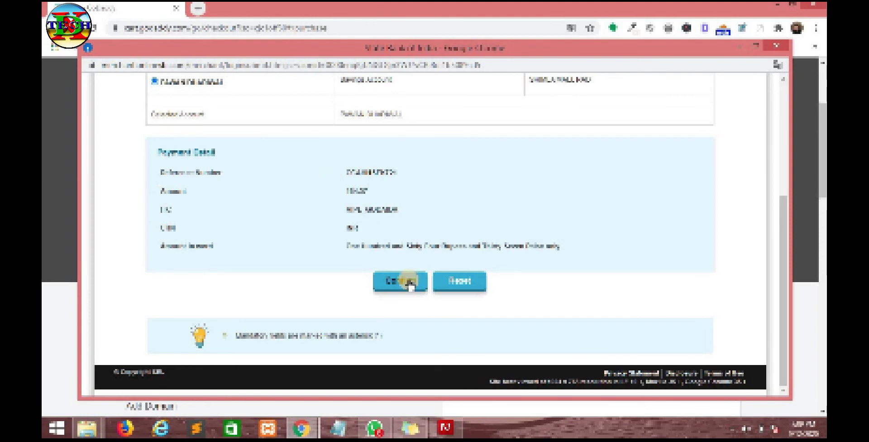
left_click(400, 281)
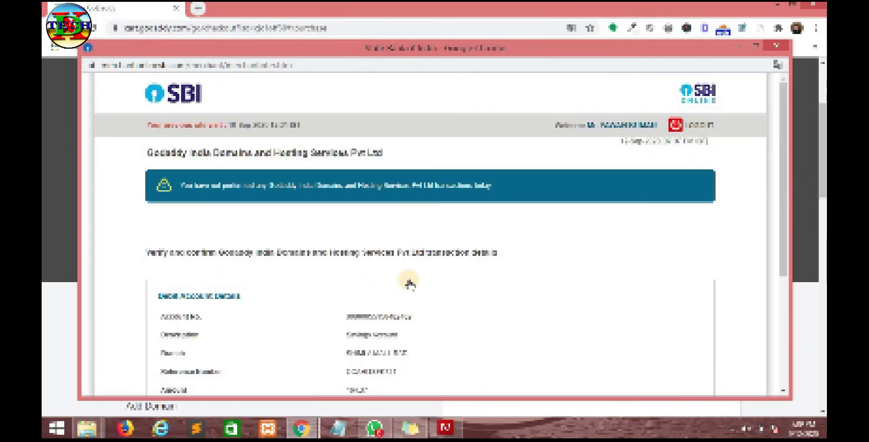
- Confirm the debit account details for the GoDaddy India transaction
scroll(409, 282, "down", 3)
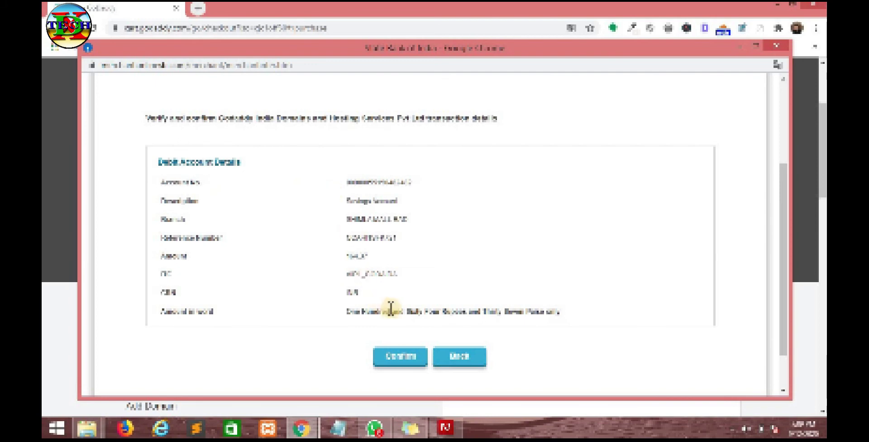
left_click(396, 358)
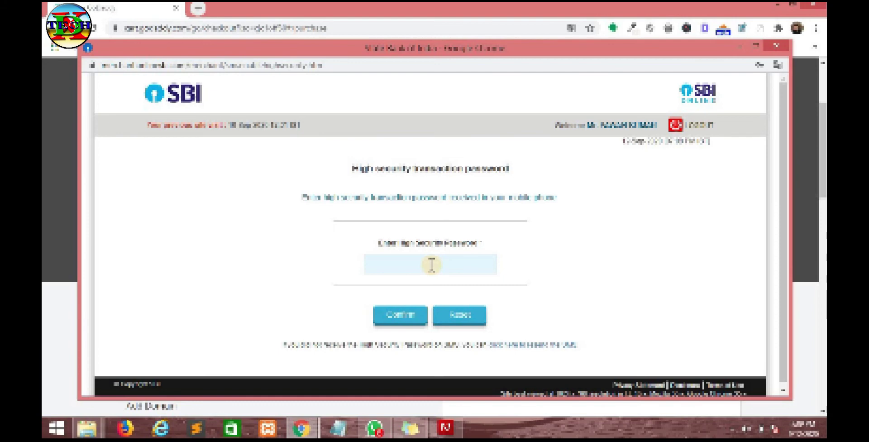
- Authorise the payment with the SMS high-security transaction password, declining Chrome's password update
left_click(432, 264)
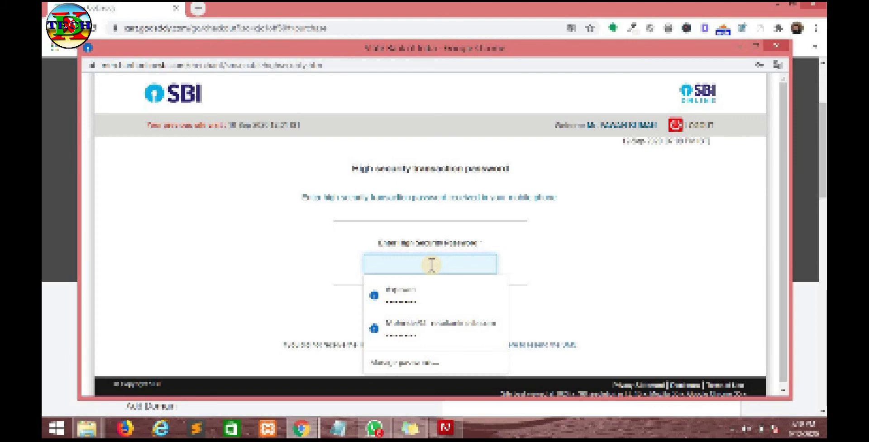
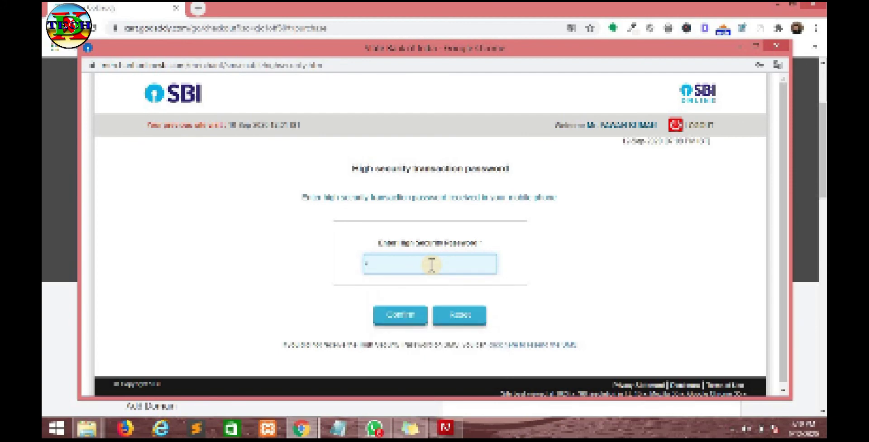
left_click(403, 317)
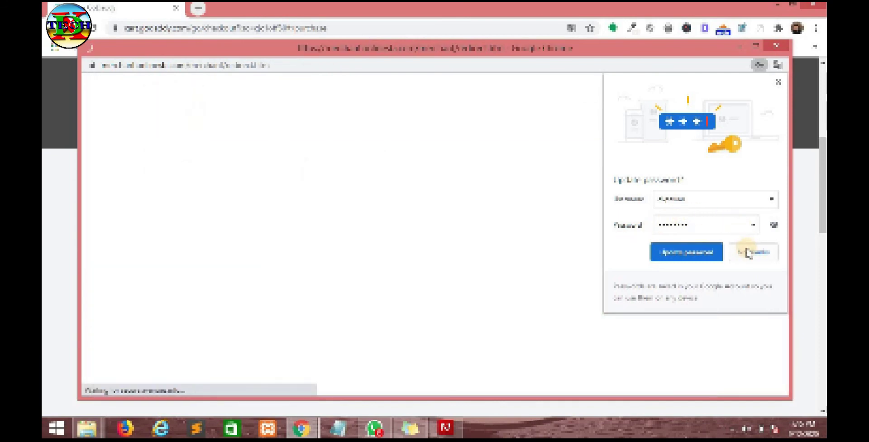
left_click(749, 252)
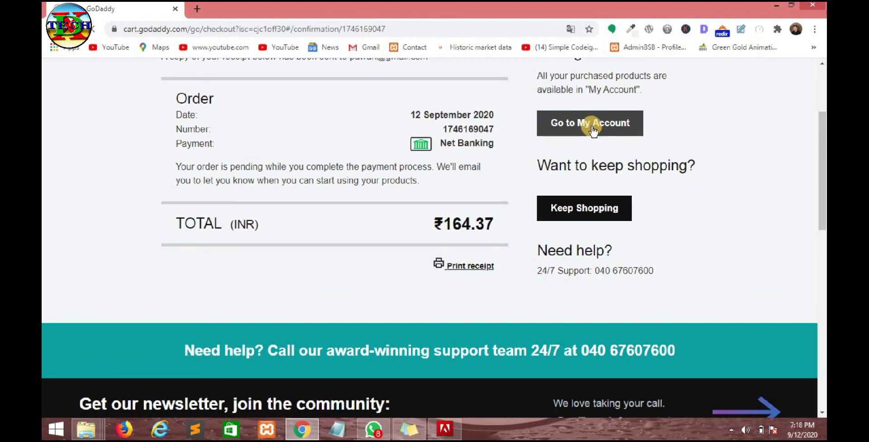
- Go from the ₹164.37 order confirmation to My Account's products page
left_click(593, 130)
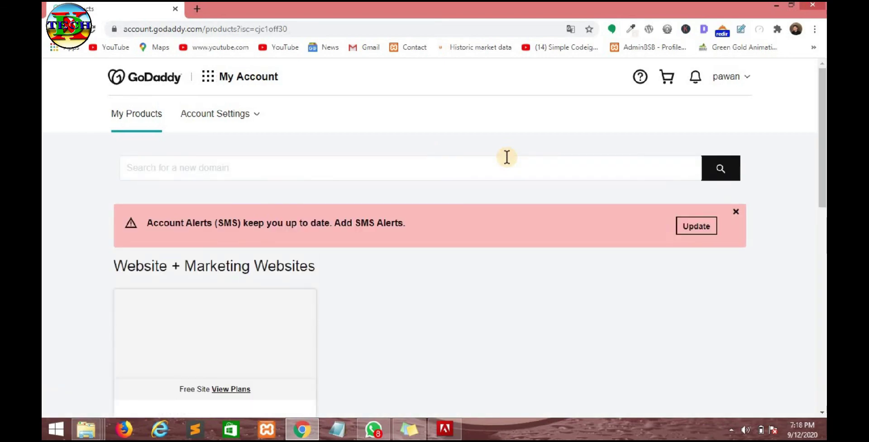
scroll(507, 157, "down", 6)
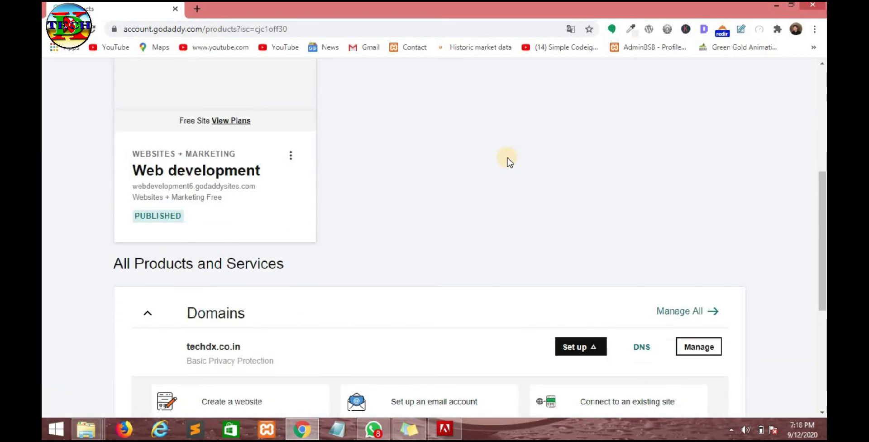
scroll(508, 161, "down", 5)
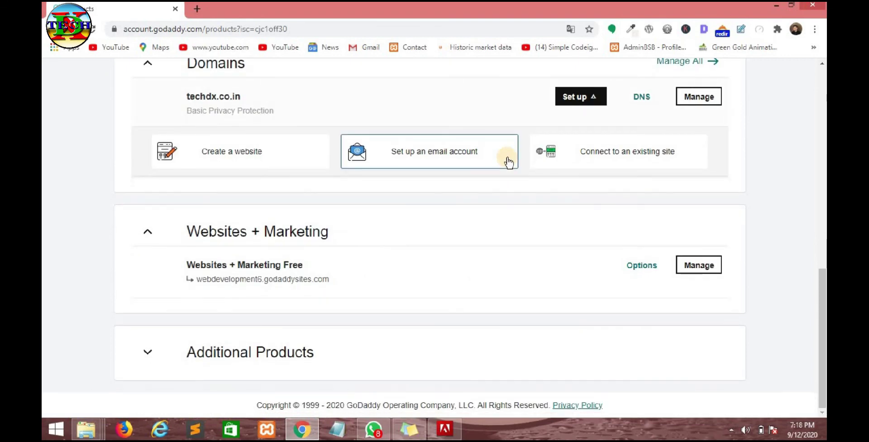
scroll(508, 161, "up", 3)
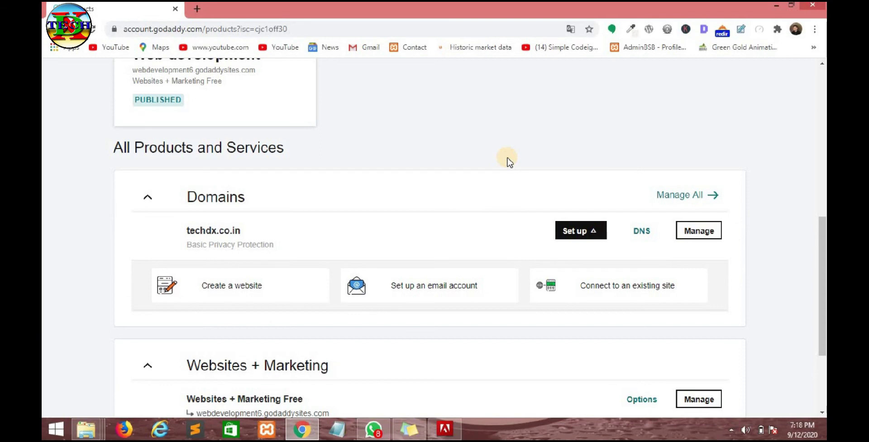
scroll(509, 162, "up", 3)
scroll(509, 162, "down", 3)
scroll(509, 161, "up", 8)
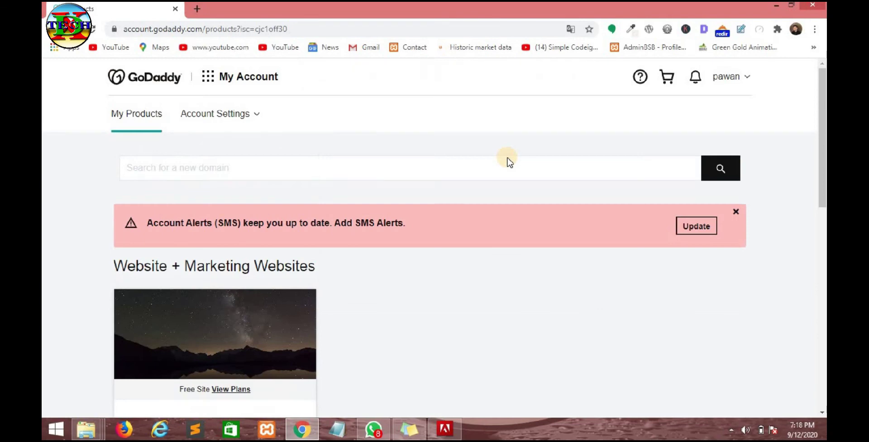
left_click(258, 117)
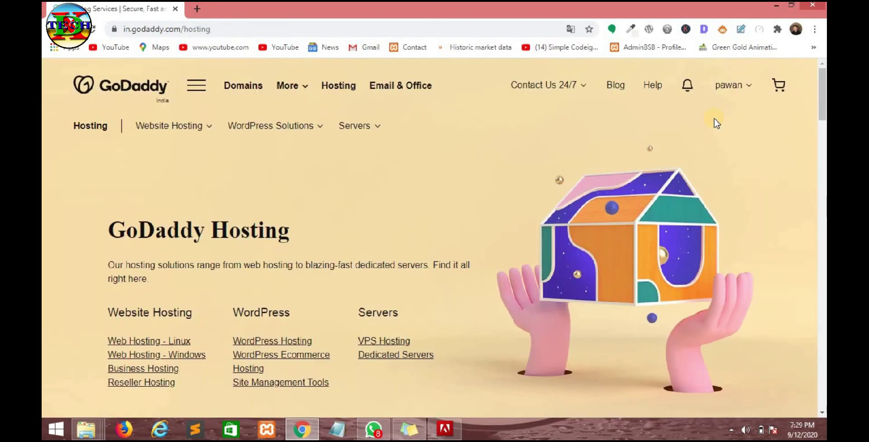
- Open Manage Hosting from the account quick links and review the Starter cPanel Hosting entries
left_click(744, 85)
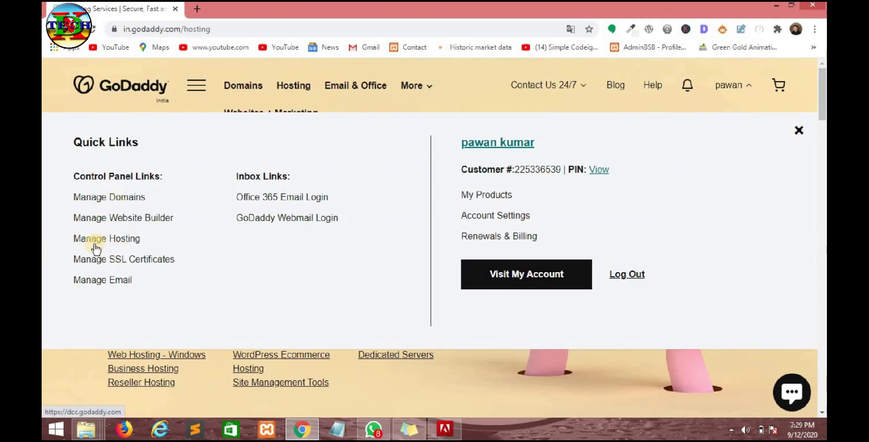
left_click(113, 243)
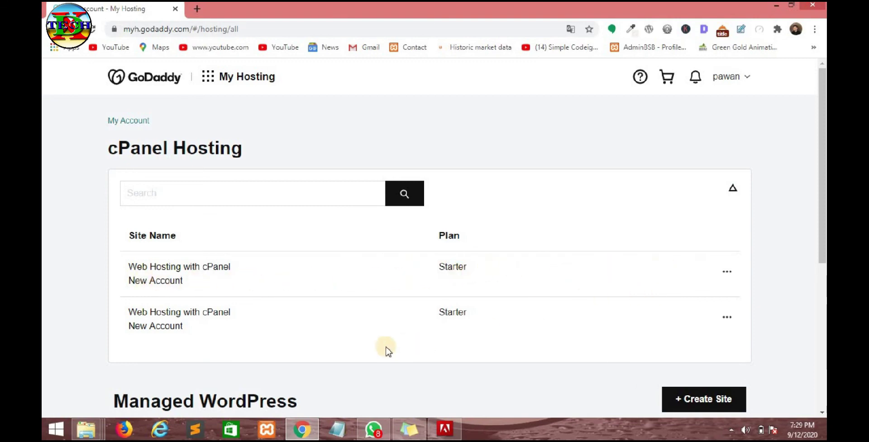
left_click_drag(335, 333, 134, 272)
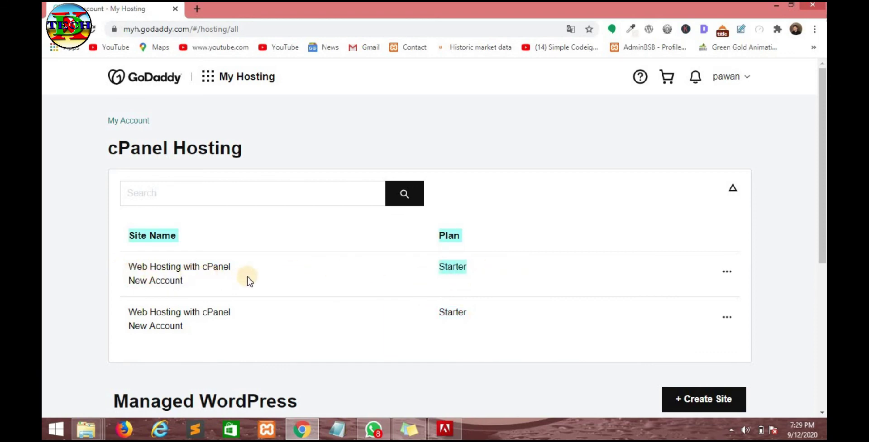
left_click(454, 282)
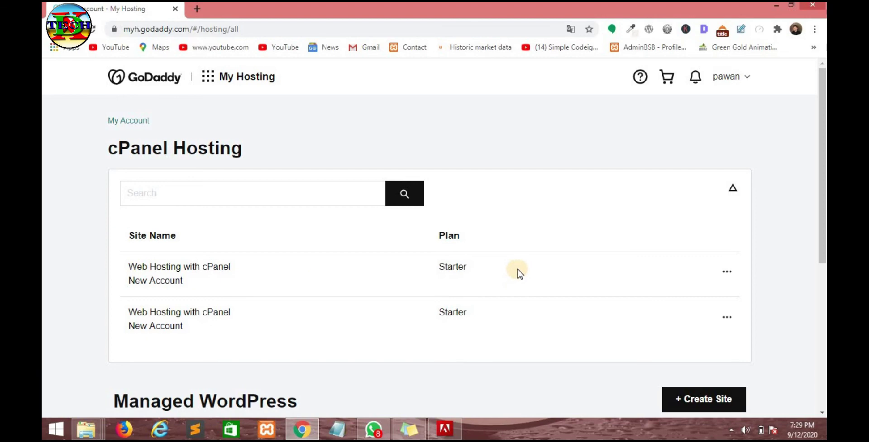